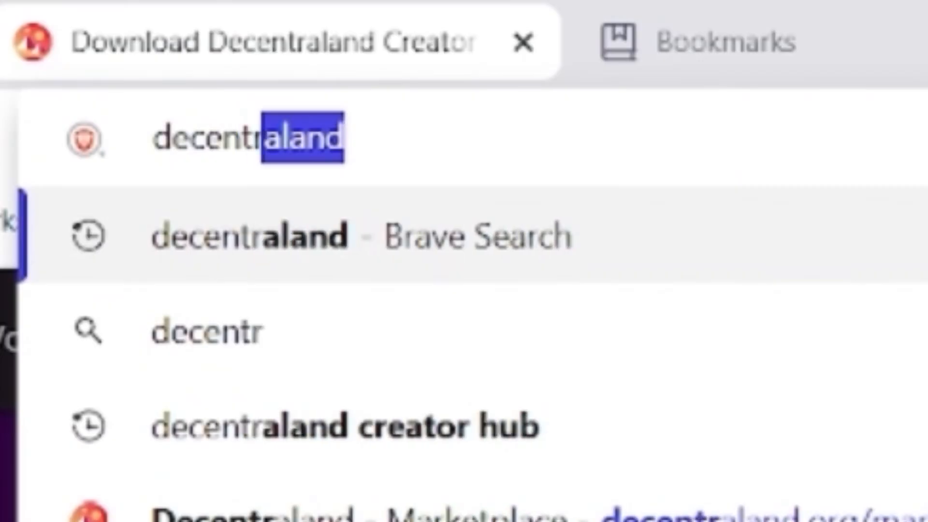
# Search the web for "decentraland creator hub" and open the Download Decentraland Creator Hub page
pyautogui.write('creator ')
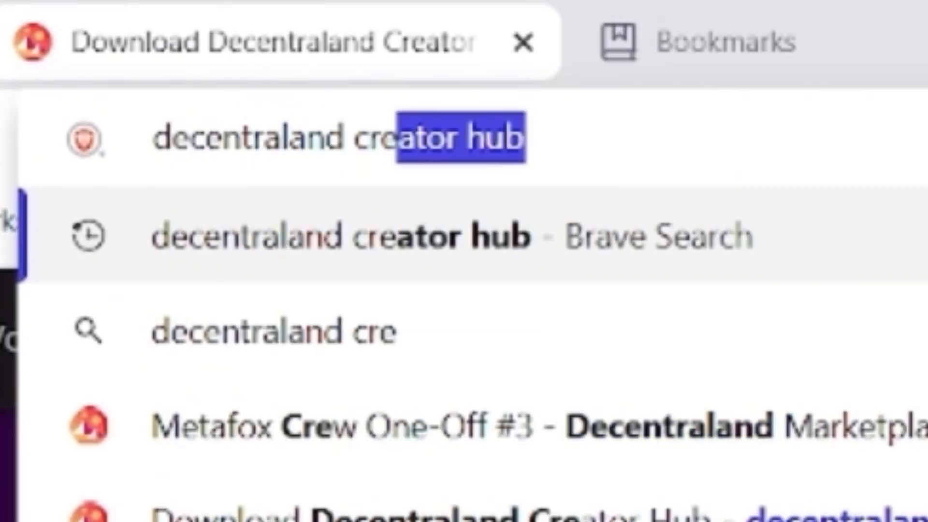
pyautogui.write('hub')
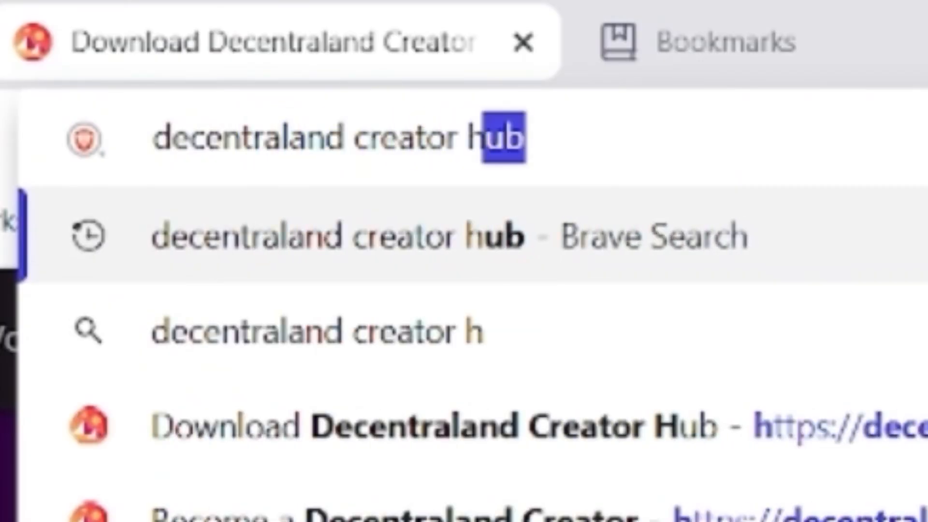
pyautogui.press('Return')
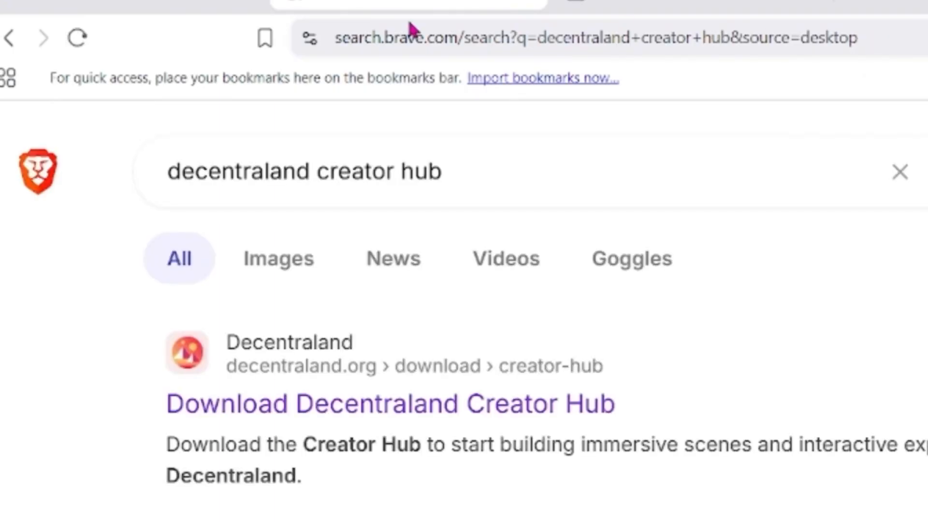
pyautogui.click(272, 414)
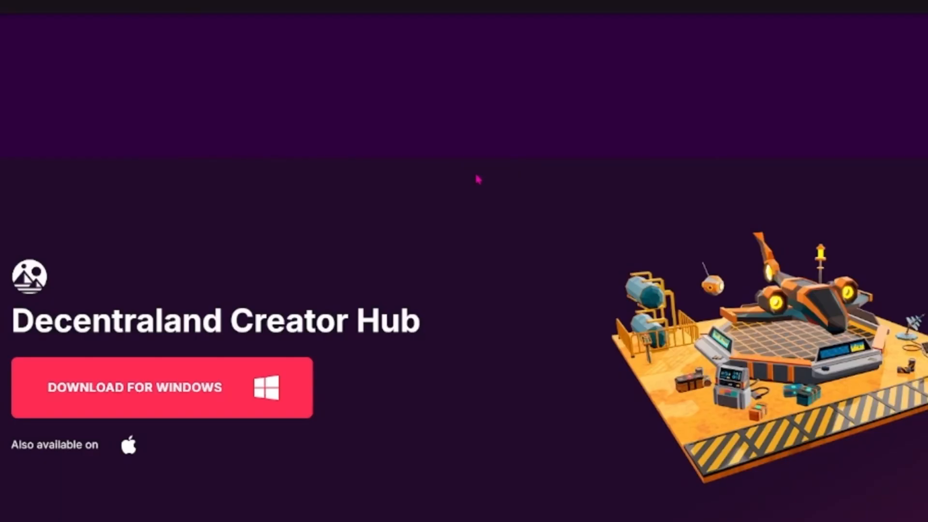
pyautogui.scroll(-3, 754, 286)
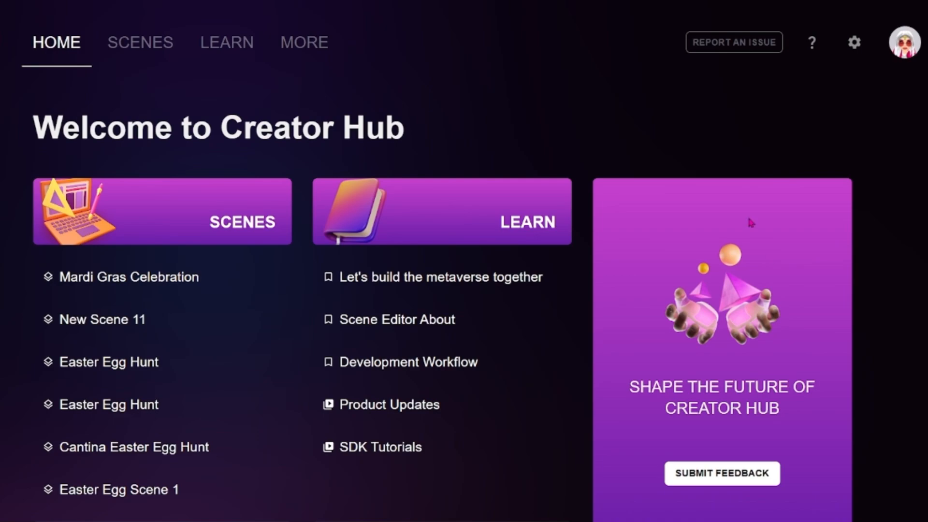
# Open the list of own scenes in Creator Hub and look through the existing projects
pyautogui.click(146, 218)
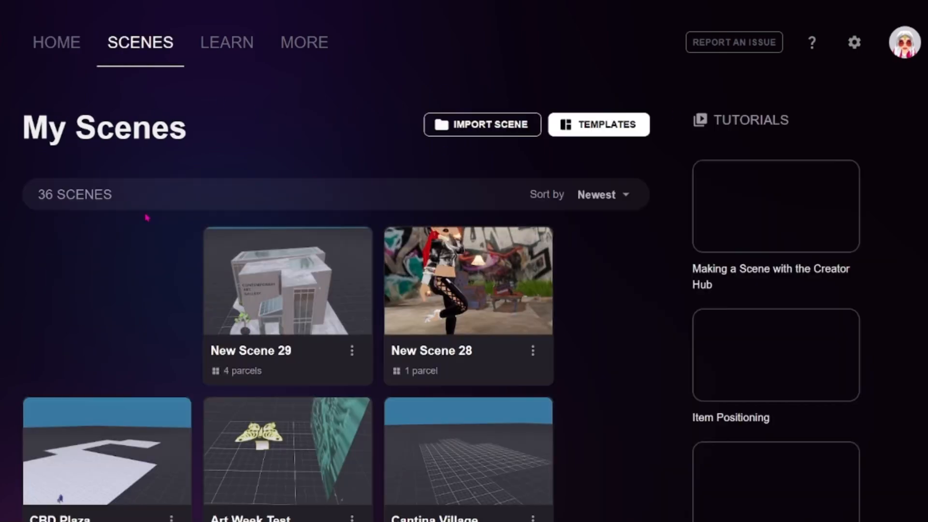
pyautogui.scroll(-20, 339, 261)
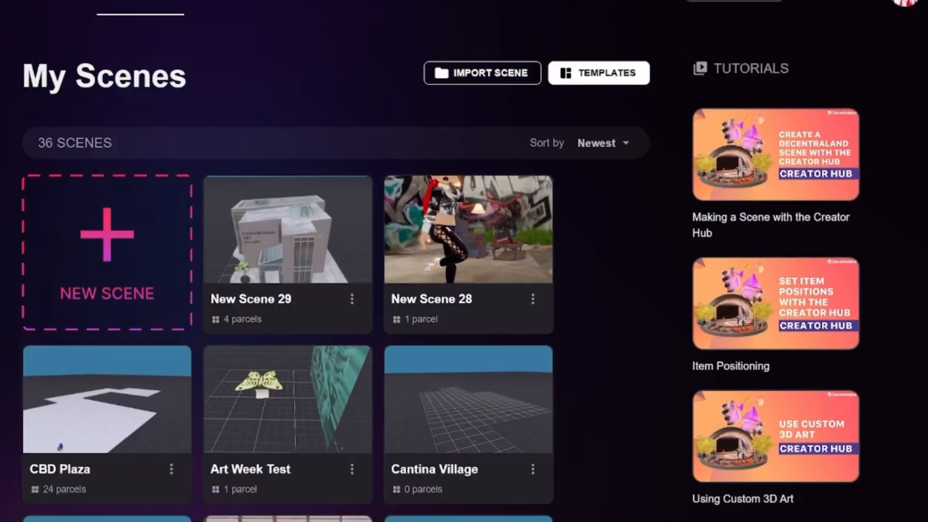
pyautogui.scroll(20, 338, 261)
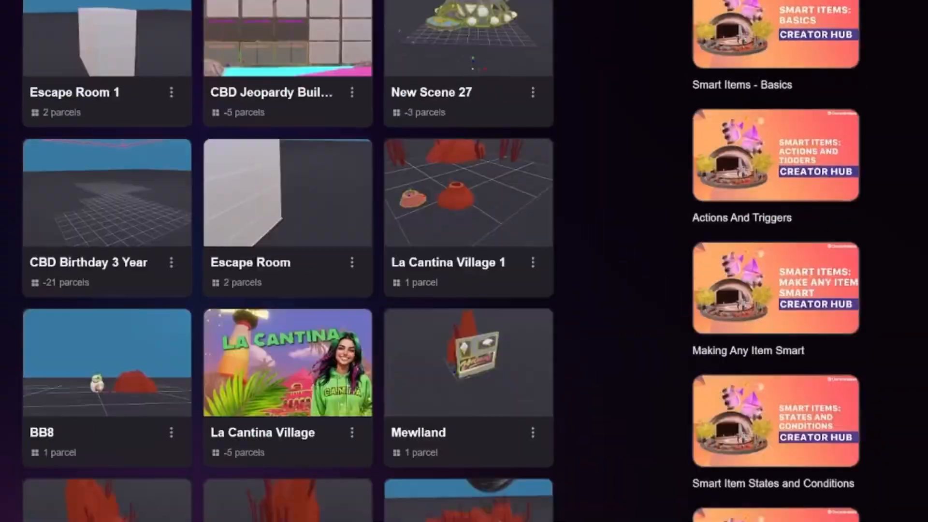
pyautogui.scroll(-20, 339, 261)
pyautogui.scroll(20, 338, 261)
pyautogui.scroll(5, 338, 261)
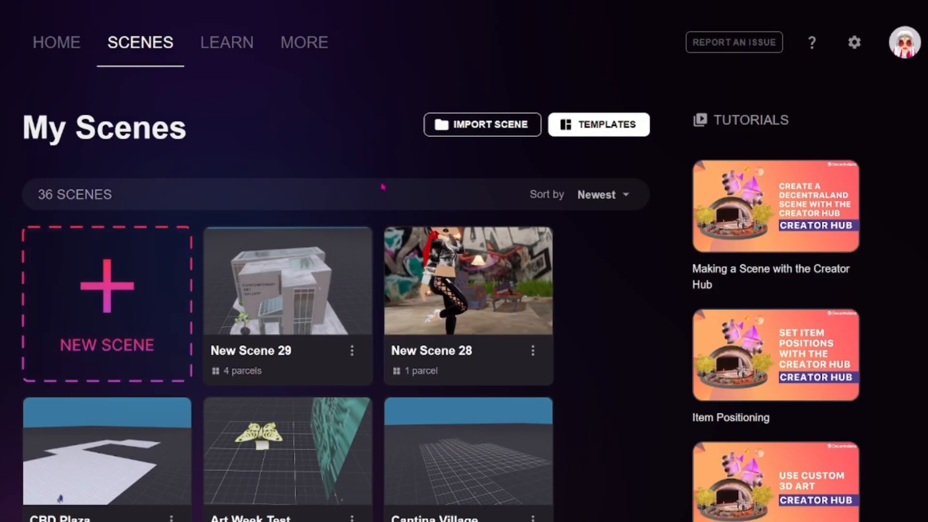
# Browse the available scene templates from Empty Scene to Video Streaming and return to the list of own scenes
pyautogui.click(598, 126)
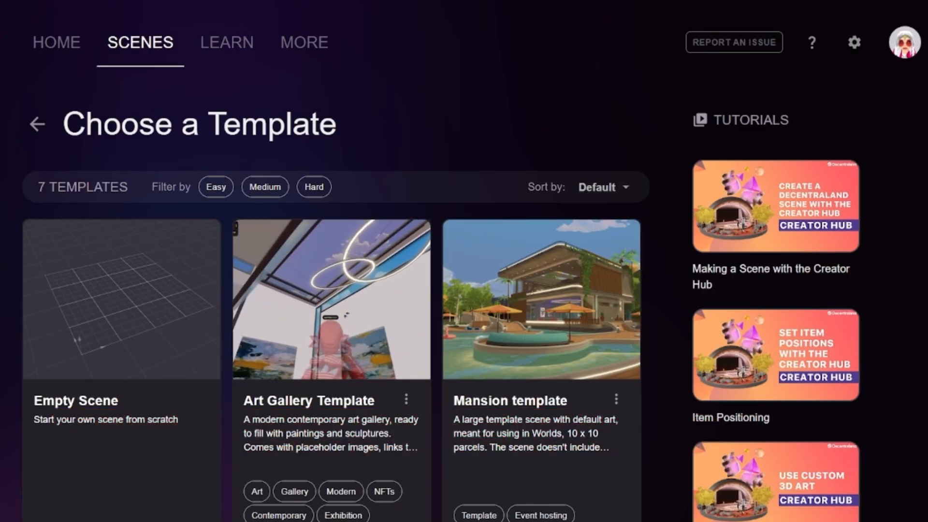
pyautogui.scroll(-10, 464, 260)
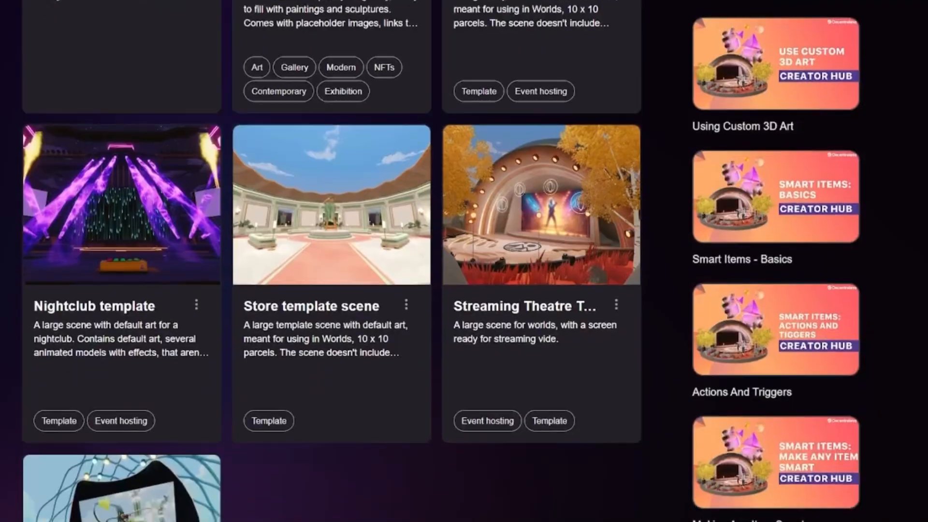
pyautogui.scroll(-6, 464, 261)
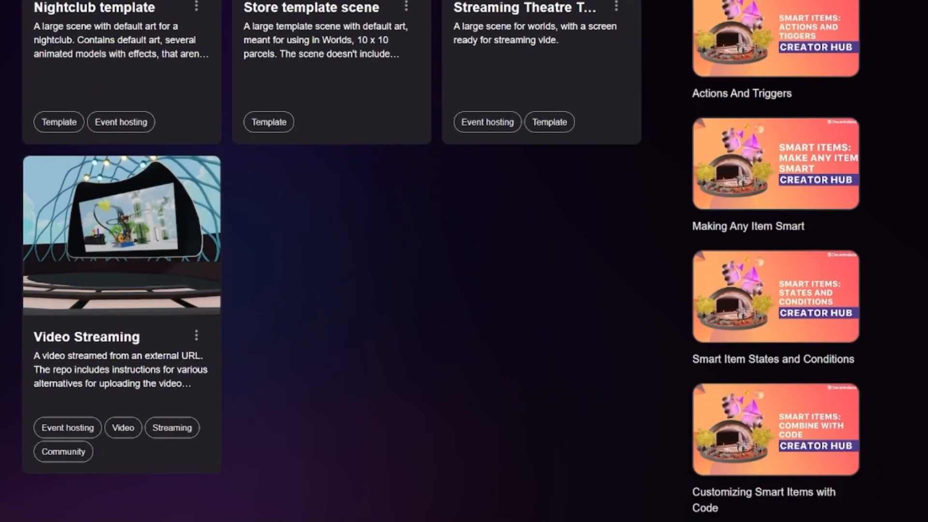
pyautogui.scroll(15, 464, 261)
pyautogui.scroll(-2, 464, 261)
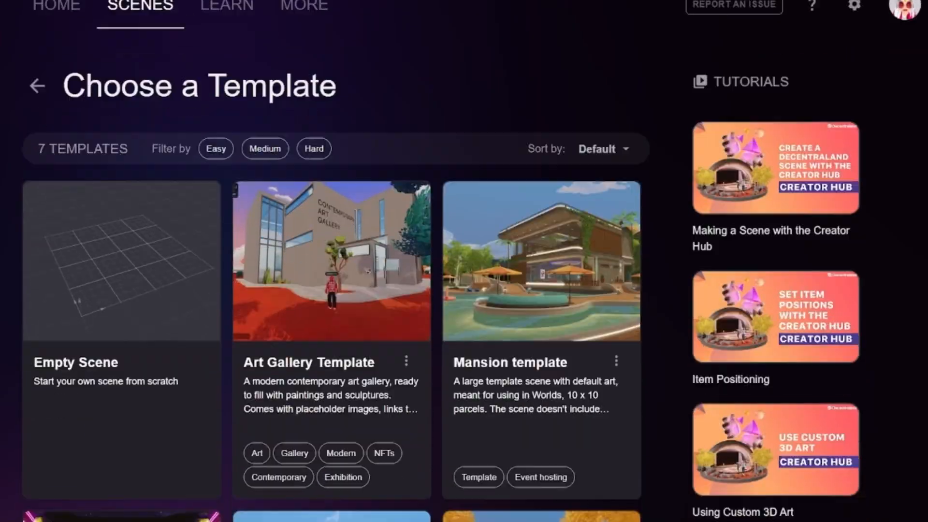
pyautogui.scroll(1, 32, 130)
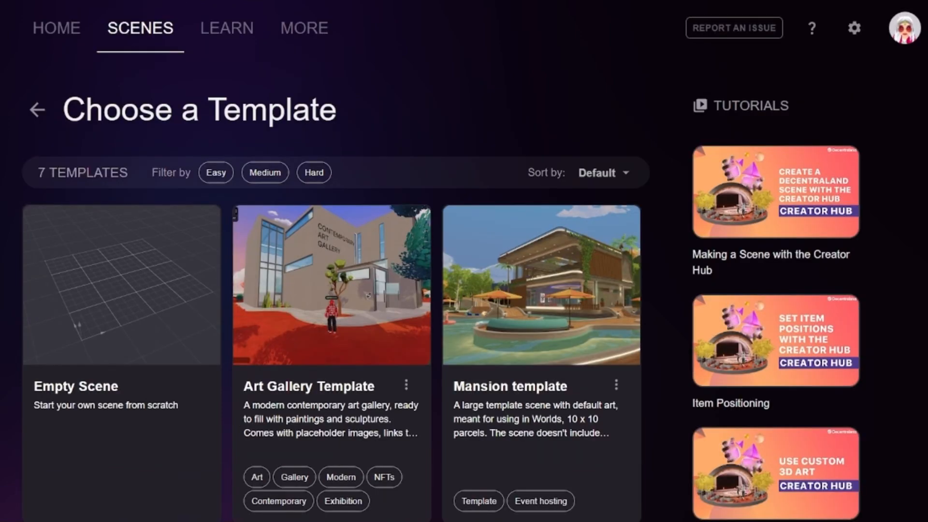
pyautogui.click(36, 110)
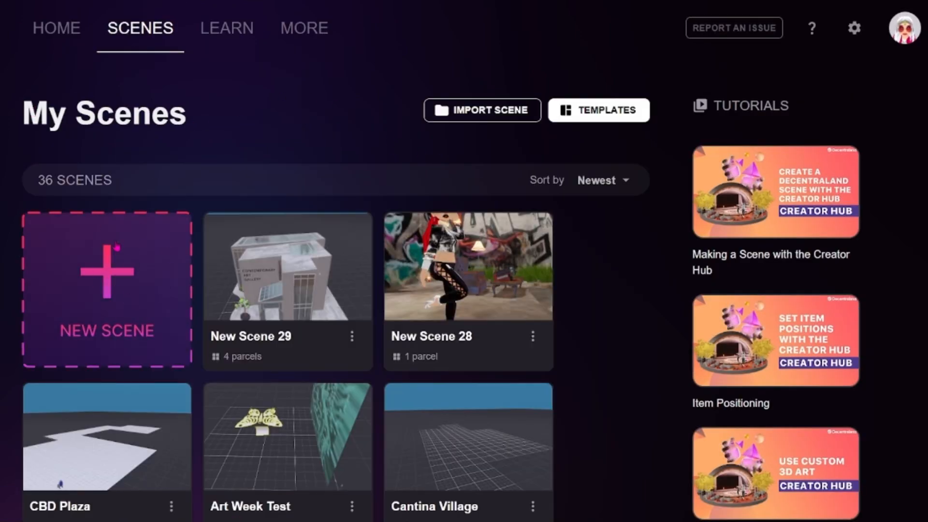
# Create a new project named "Tutorial Scene" from the Empty Scene template, in the default project path
pyautogui.click(104, 275)
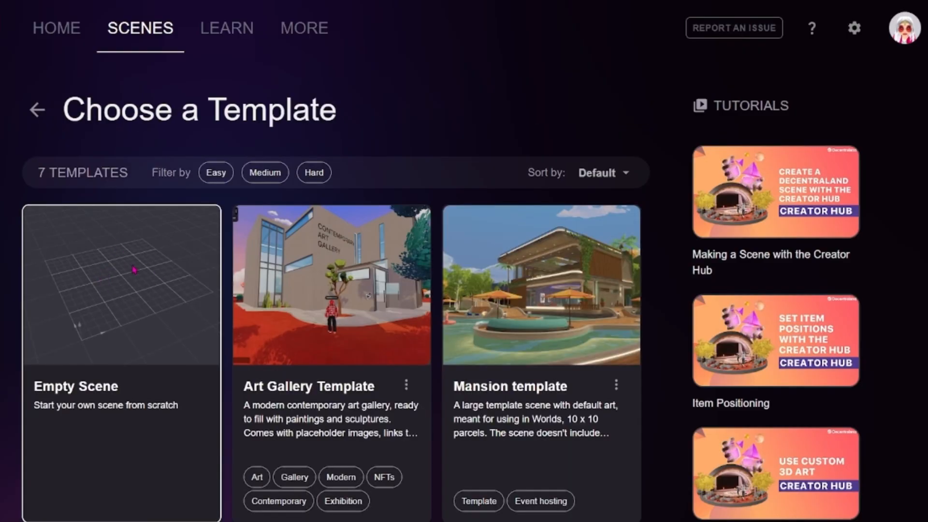
pyautogui.click(135, 269)
pyautogui.hotkey('ctrl', 'a')
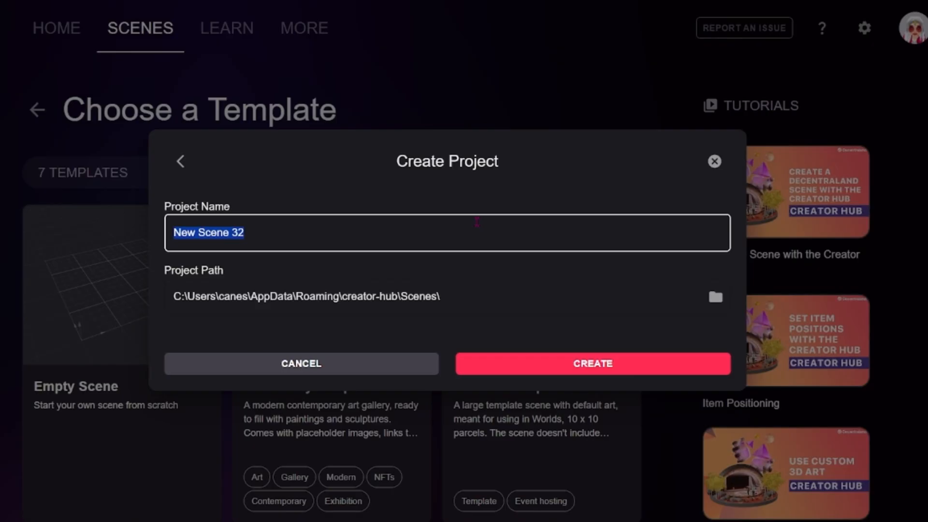
pyautogui.write('Tutorial')
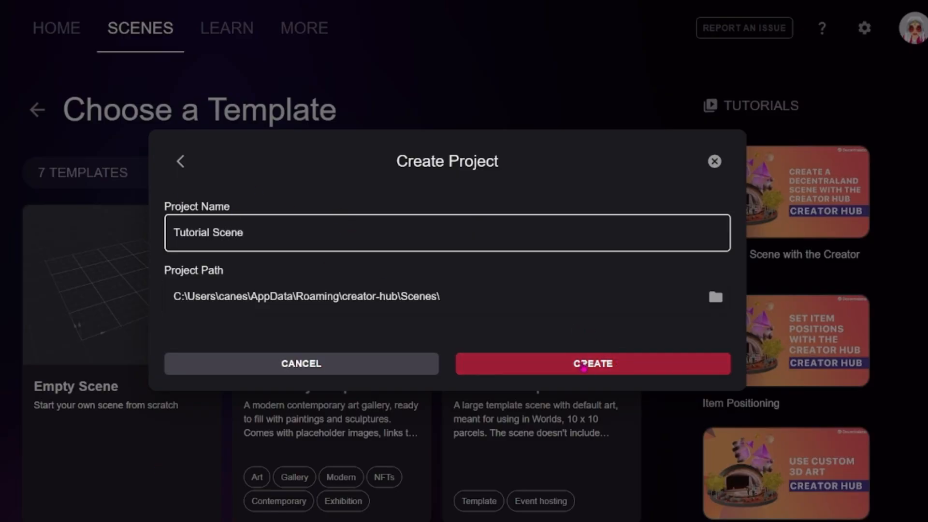
pyautogui.click(574, 365)
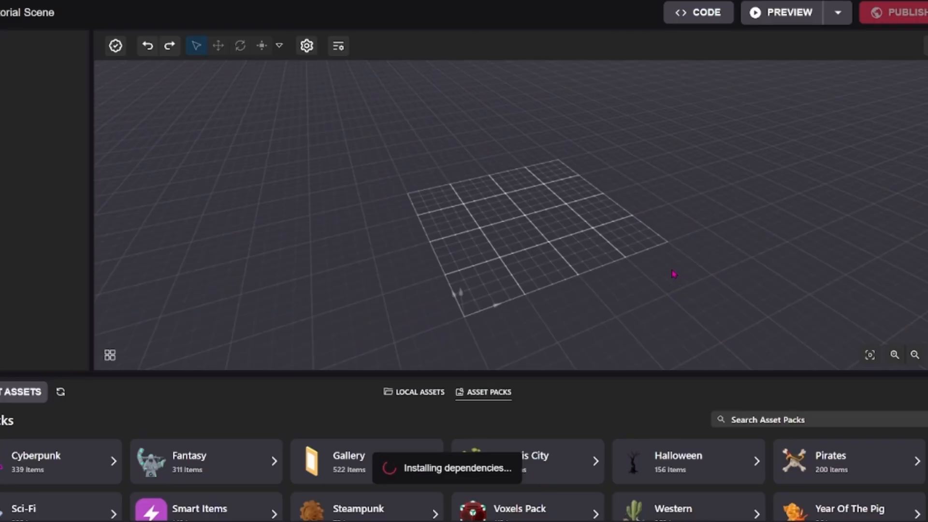
# Examine the empty scene's parcel grid by rotating, zooming and moving the camera in all directions
pyautogui.moveTo(682, 302); pyautogui.dragTo(608, 177)
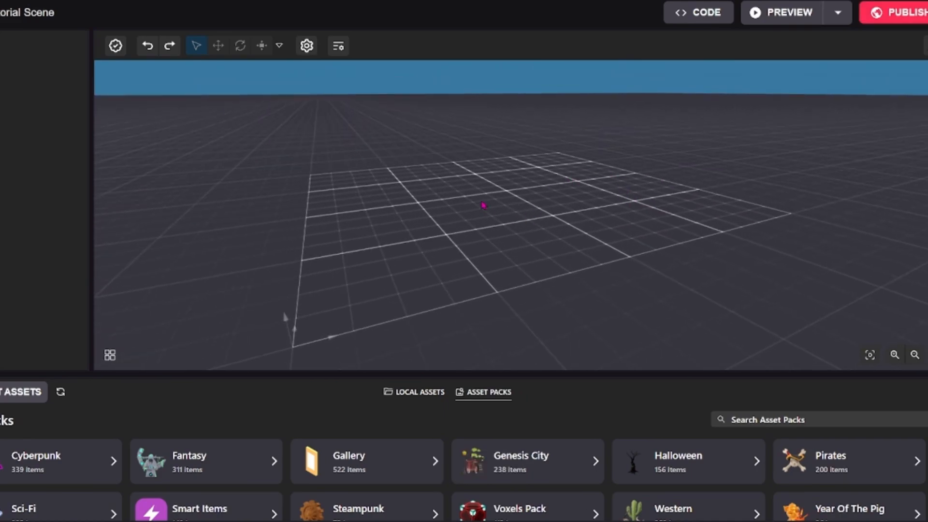
pyautogui.moveTo(493, 185); pyautogui.dragTo(494, 216)
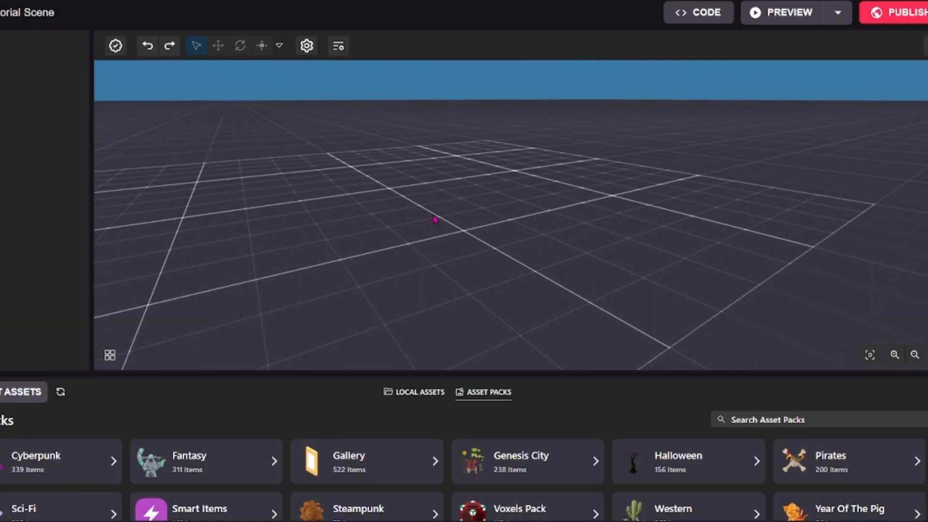
pyautogui.scroll(-5, 435, 220)
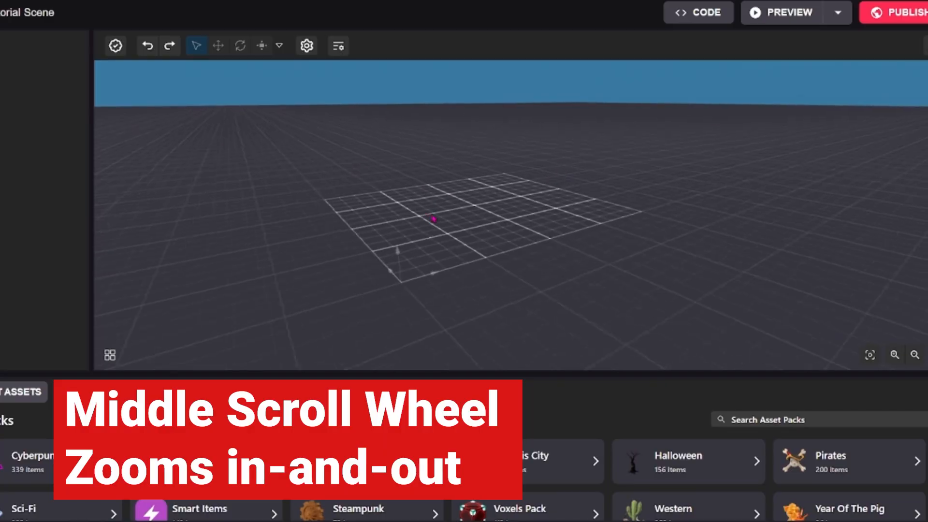
pyautogui.scroll(5, 432, 218)
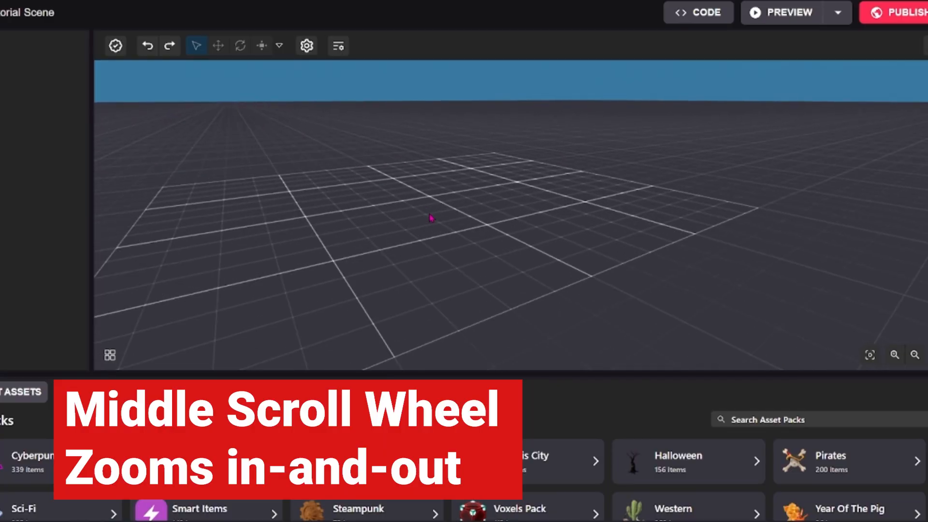
pyautogui.scroll(-3, 429, 217)
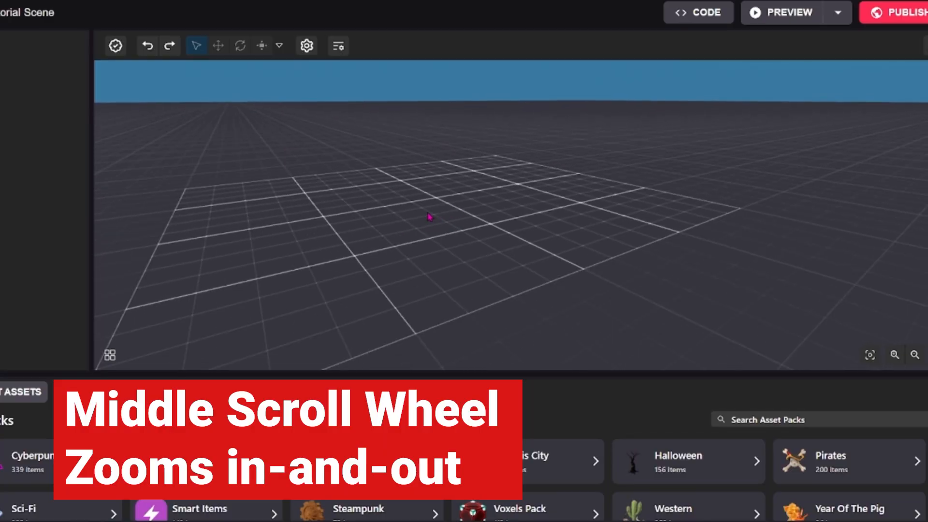
pyautogui.moveTo(561, 209); pyautogui.dragTo(379, 215)
pyautogui.moveTo(557, 191); pyautogui.dragTo(535, 163)
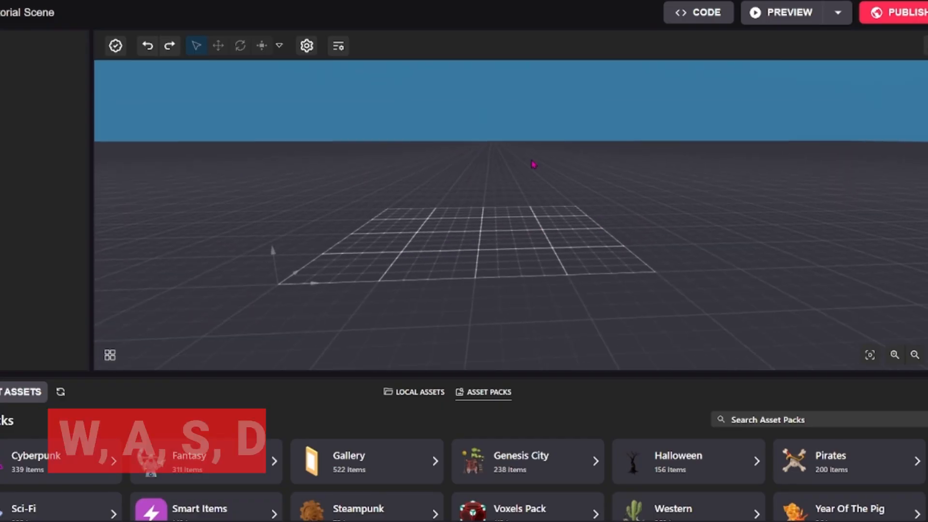
pyautogui.press('w')
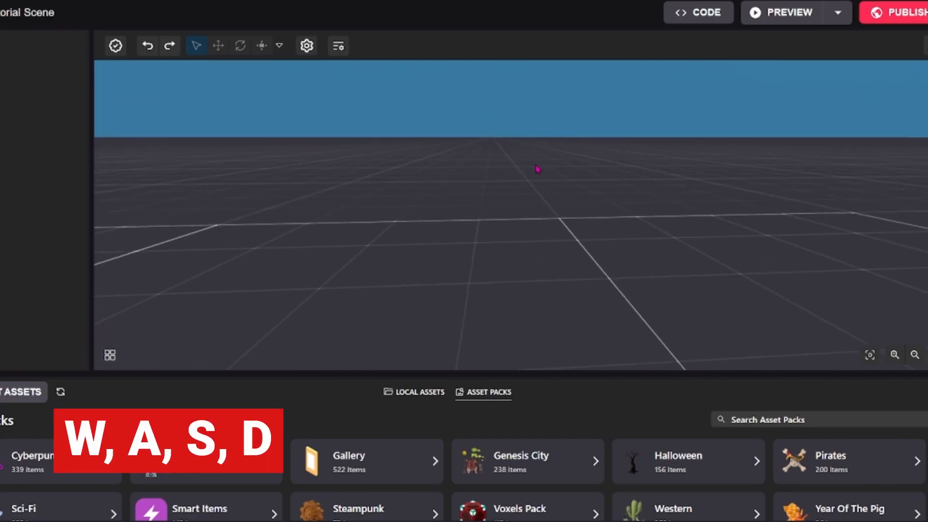
pyautogui.press('s')
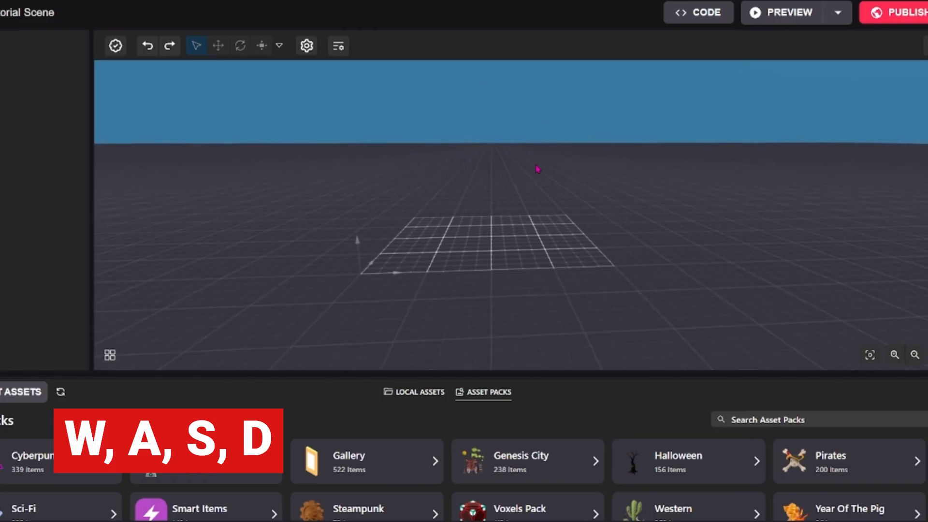
pyautogui.press('a')
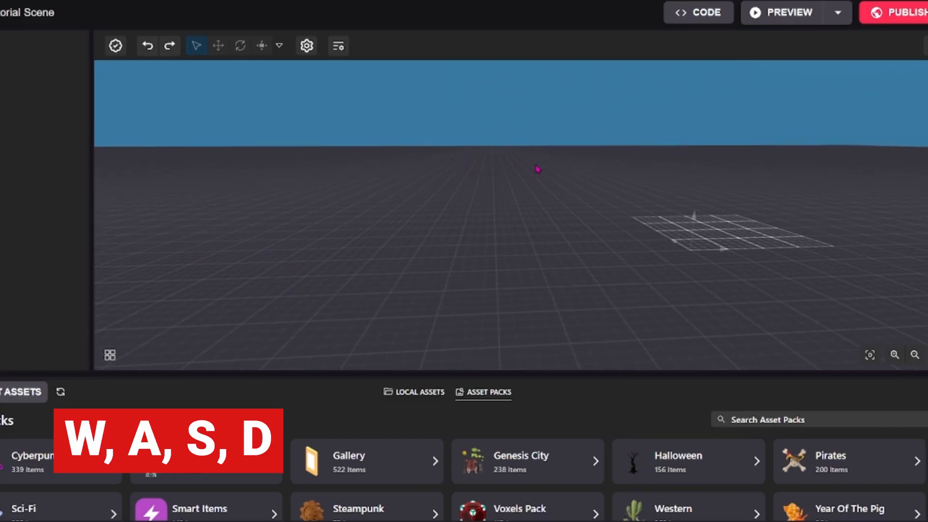
pyautogui.press('d')
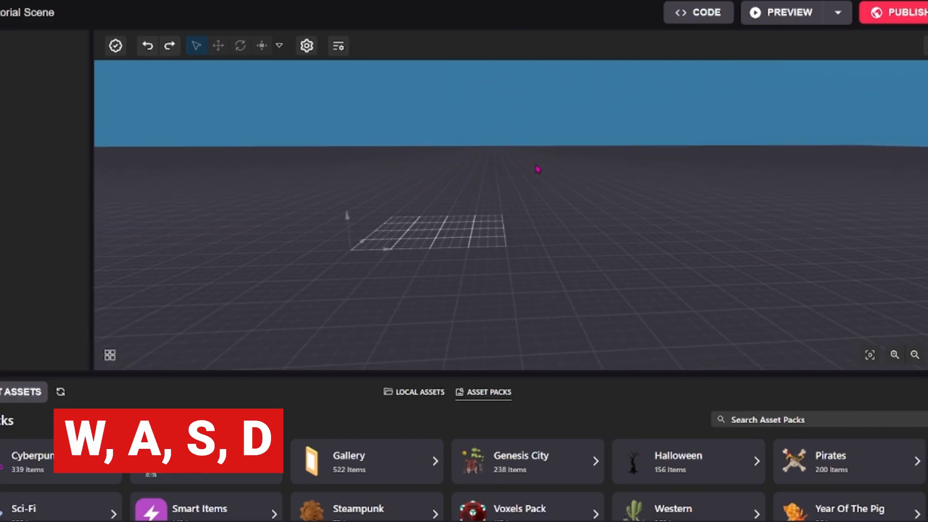
pyautogui.press('w')
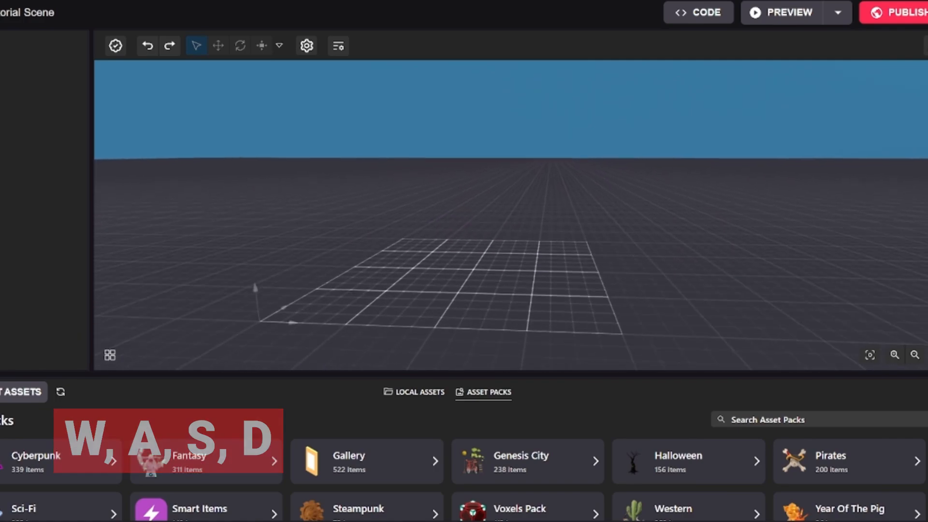
# Look through the scene editor's list of general and item-selected shortcuts, and close it
pyautogui.click(927, 354)
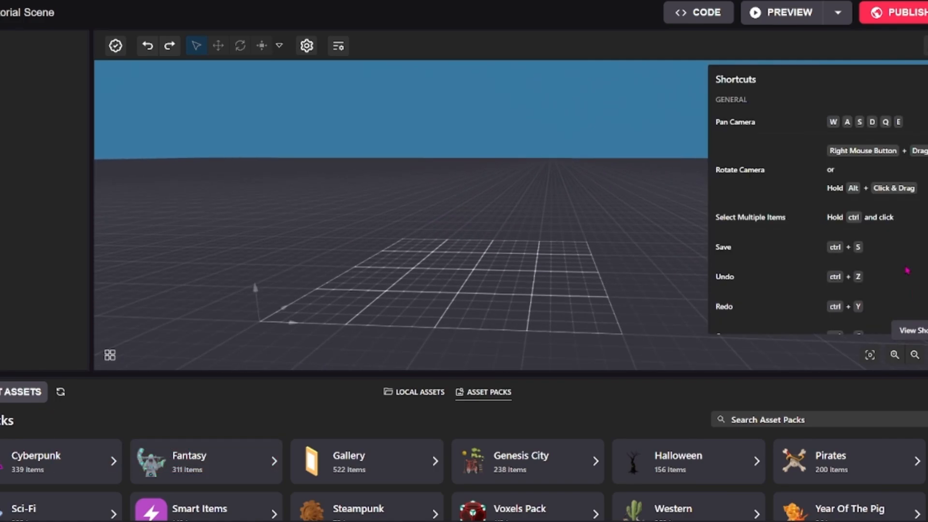
pyautogui.scroll(-6, 907, 271)
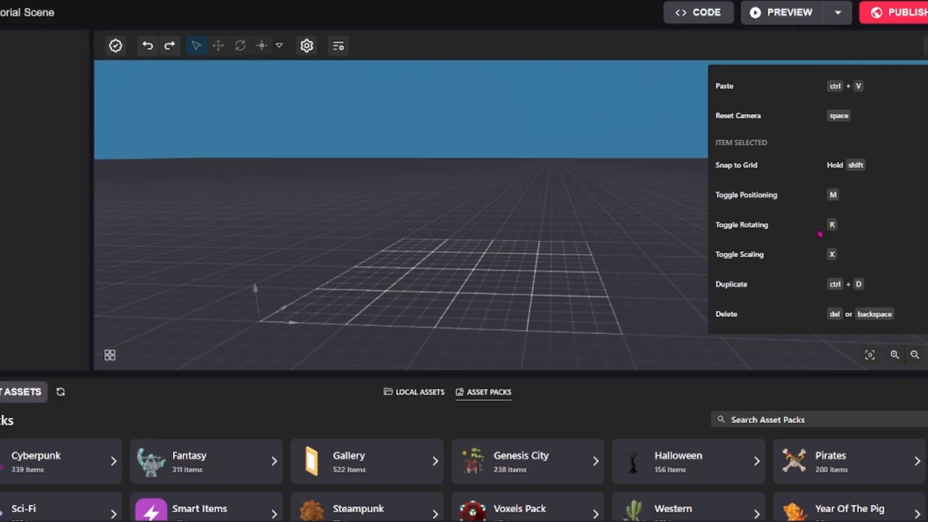
pyautogui.scroll(6, 820, 234)
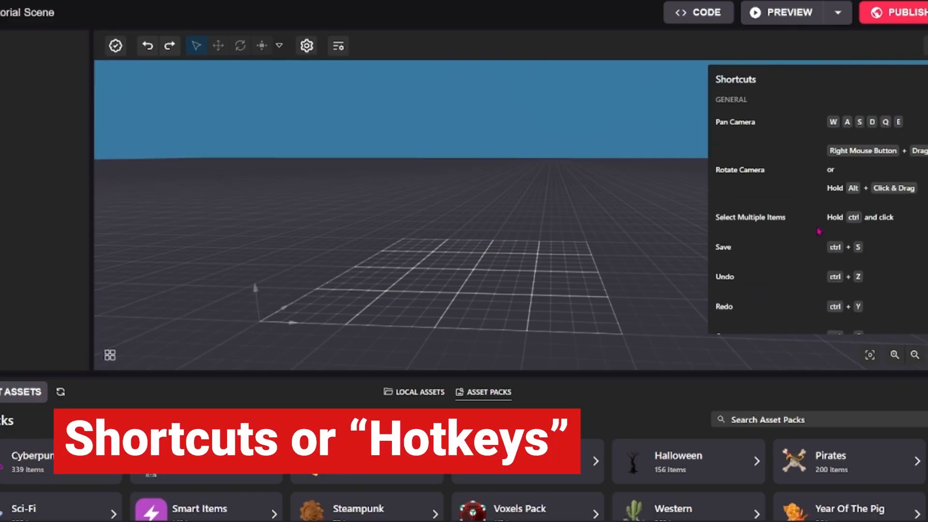
pyautogui.click(702, 233)
pyautogui.moveTo(705, 236); pyautogui.dragTo(823, 308, button='right')
pyautogui.press('a')
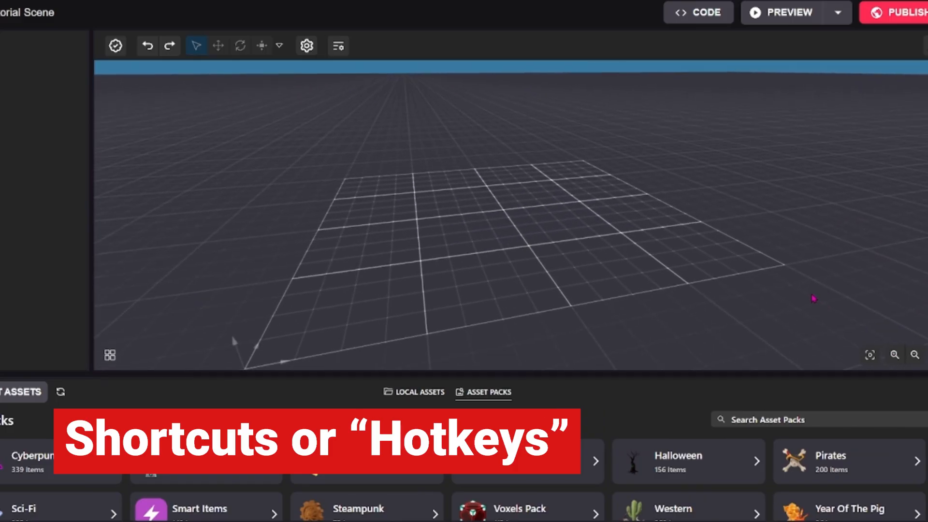
pyautogui.moveTo(763, 296); pyautogui.dragTo(768, 300, button='right')
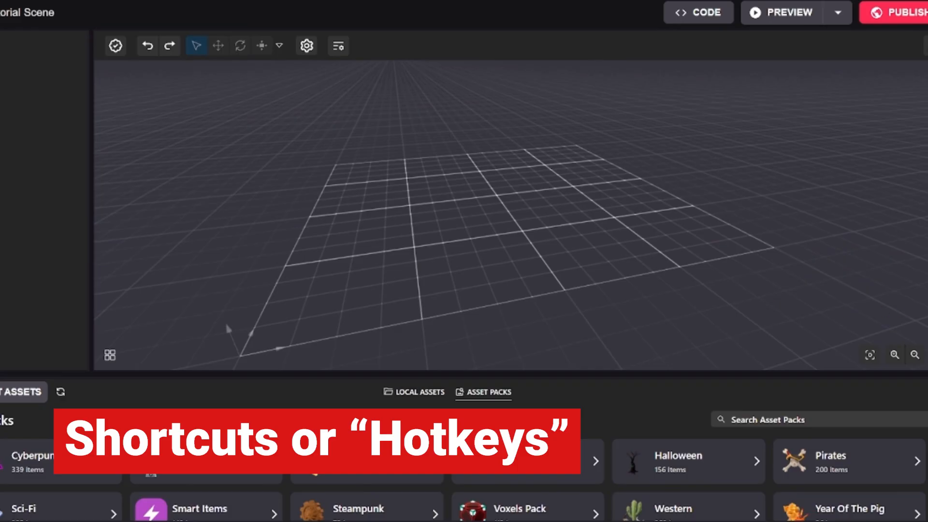
# Examine the parcel grid by tilting and turning the view, zooming out and moving the camera sideways
pyautogui.moveTo(678, 242); pyautogui.dragTo(718, 281, button='right')
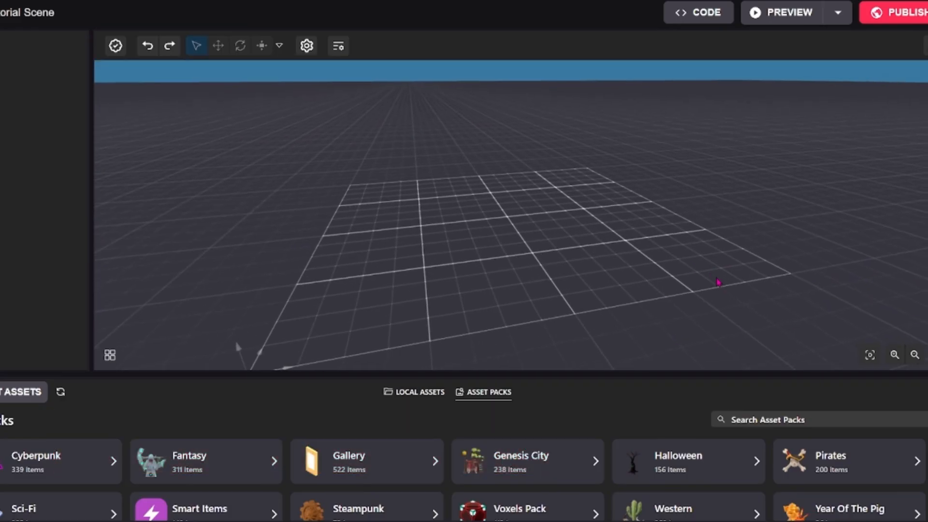
pyautogui.moveTo(435, 234); pyautogui.dragTo(455, 243, button='right')
pyautogui.scroll(-5, 455, 243)
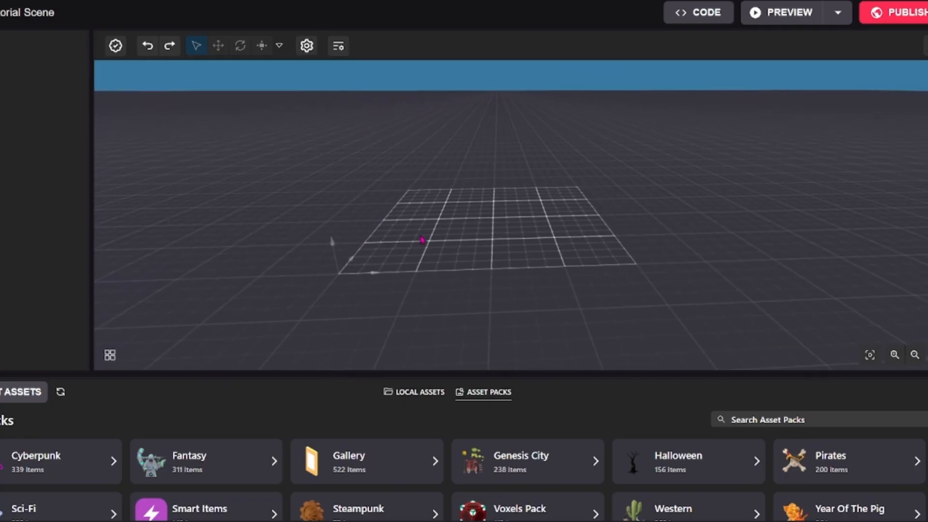
pyautogui.press('a')
pyautogui.press('d')
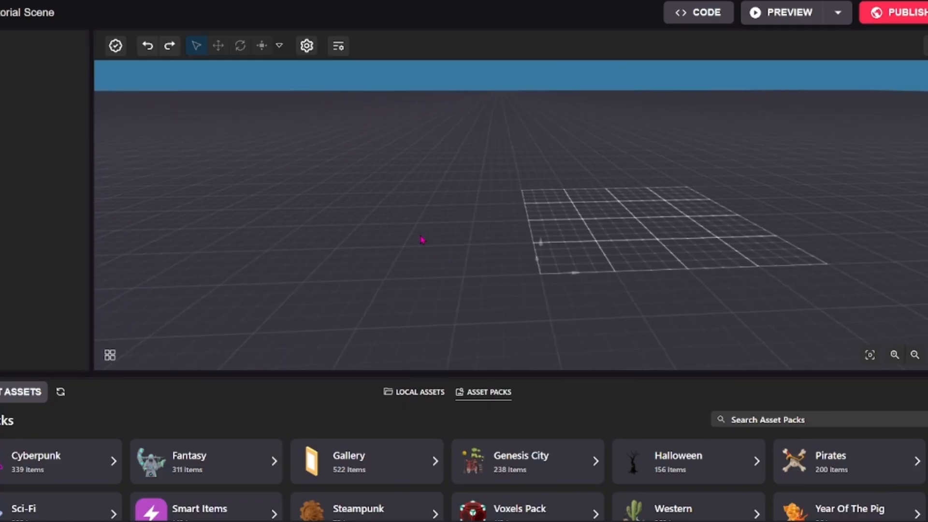
pyautogui.moveTo(425, 242); pyautogui.dragTo(527, 239, button='right')
pyautogui.press('a')
pyautogui.press('d')
pyautogui.press('w')
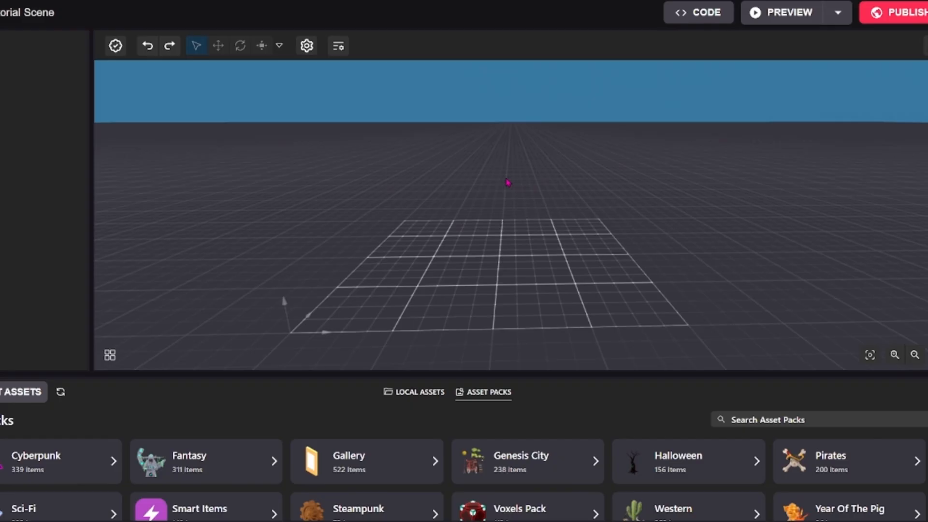
# View the parcel grid from near and far by moving the camera forward and backward and readjusting its angle
pyautogui.moveTo(481, 188)
pyautogui.mouseDown(button='right')
pyautogui.moveTo(684, 189)
pyautogui.moveTo(923, 211)
pyautogui.moveTo(663, 172)
pyautogui.moveTo(140, 201)
pyautogui.moveTo(455, 201)
pyautogui.moveTo(689, 222)
pyautogui.moveTo(493, 199)
pyautogui.mouseUp(button='right')
pyautogui.press('d')
pyautogui.press('w')
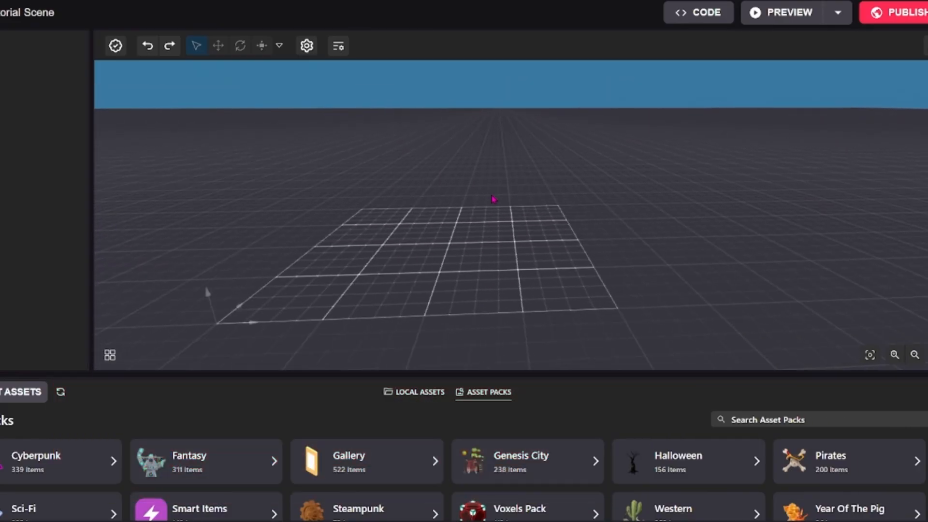
pyautogui.press('s')
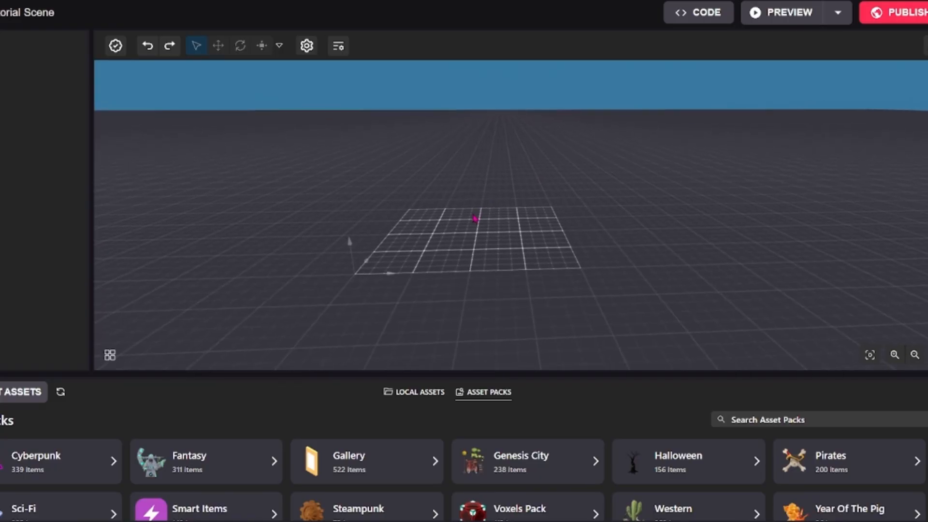
pyautogui.press('w')
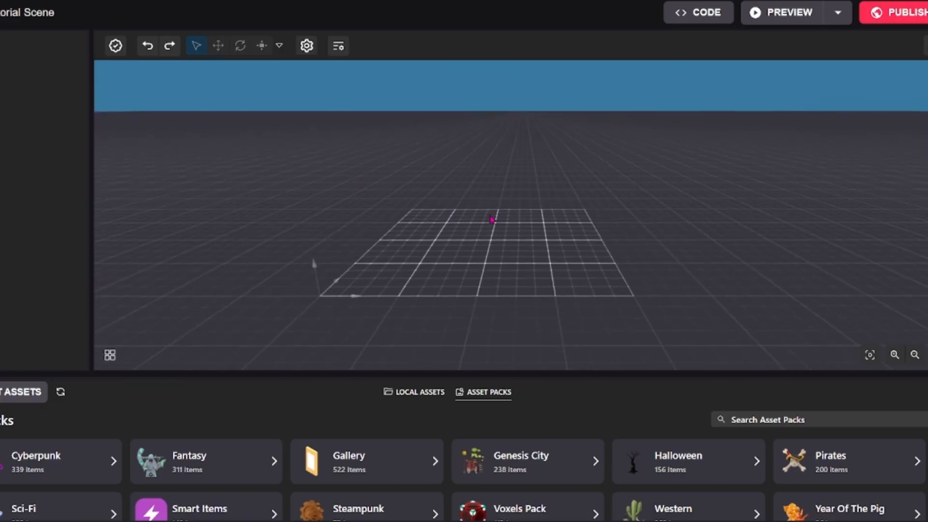
pyautogui.press('w')
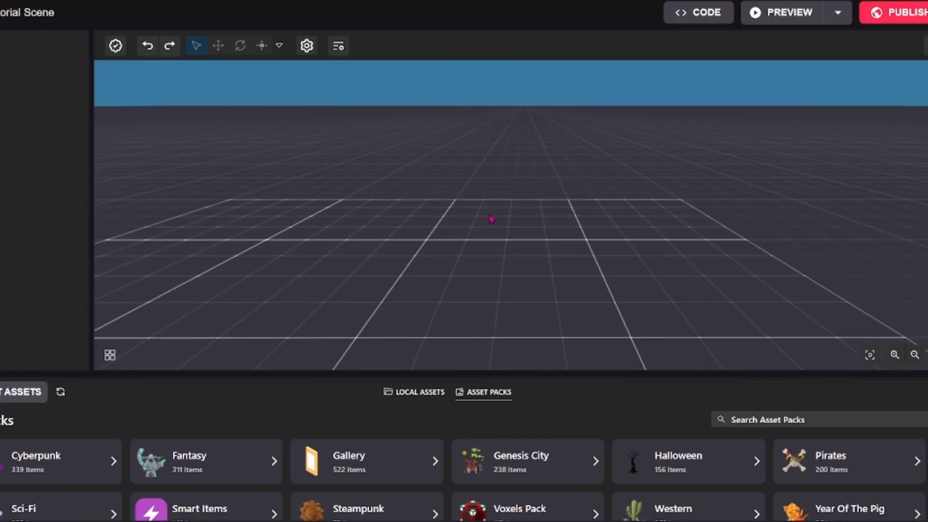
pyautogui.press('s')
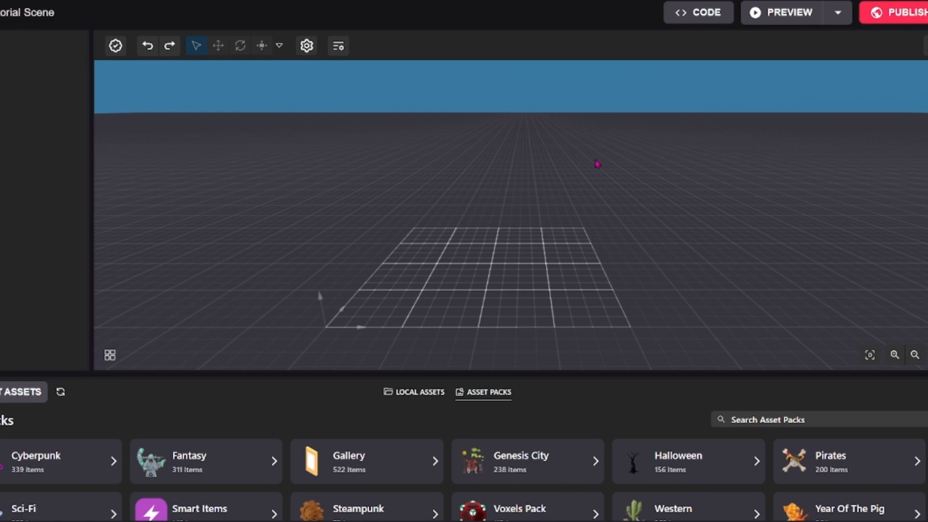
pyautogui.moveTo(483, 148); pyautogui.dragTo(456, 171)
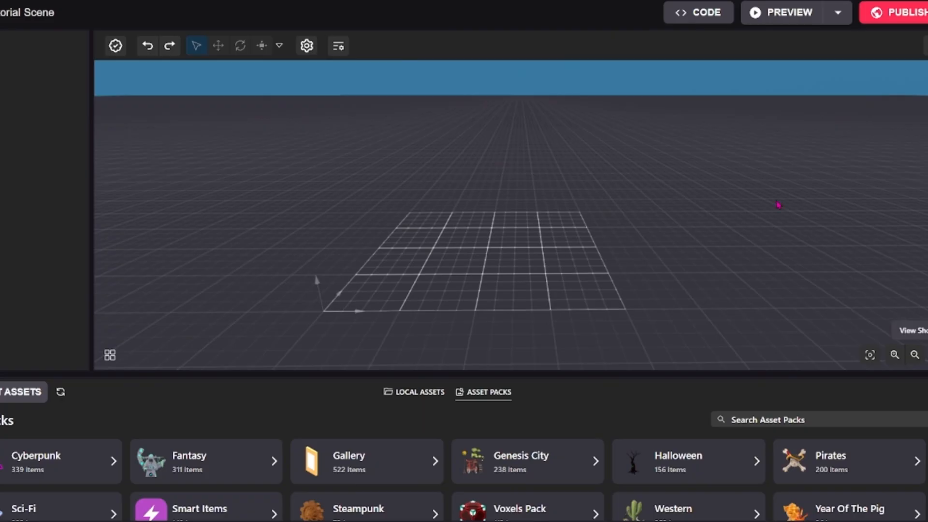
pyautogui.moveTo(621, 225); pyautogui.dragTo(572, 265)
pyautogui.moveTo(584, 264)
pyautogui.mouseDown()
pyautogui.moveTo(602, 252)
pyautogui.moveTo(602, 265)
pyautogui.moveTo(595, 260)
pyautogui.mouseUp()
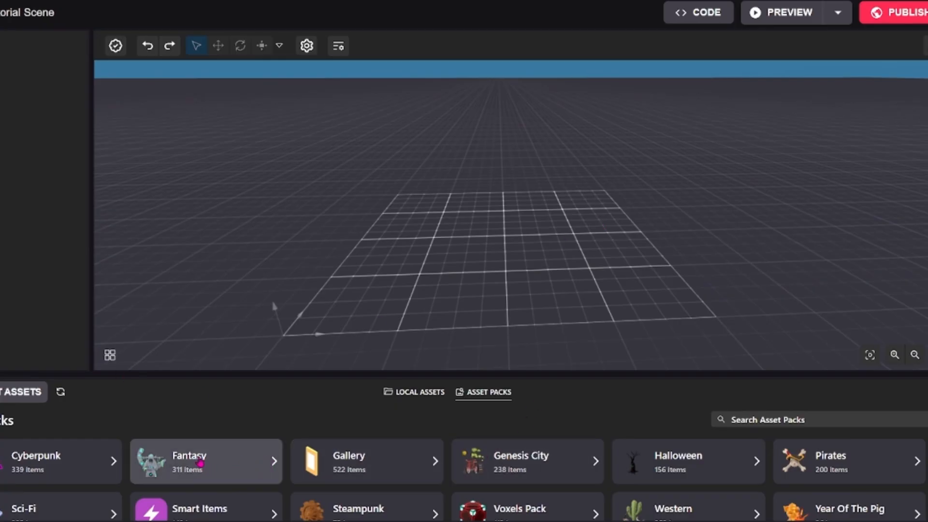
# Cover the parcel with the stone floor with green gaps from the Fantasy asset pack
pyautogui.click(200, 462)
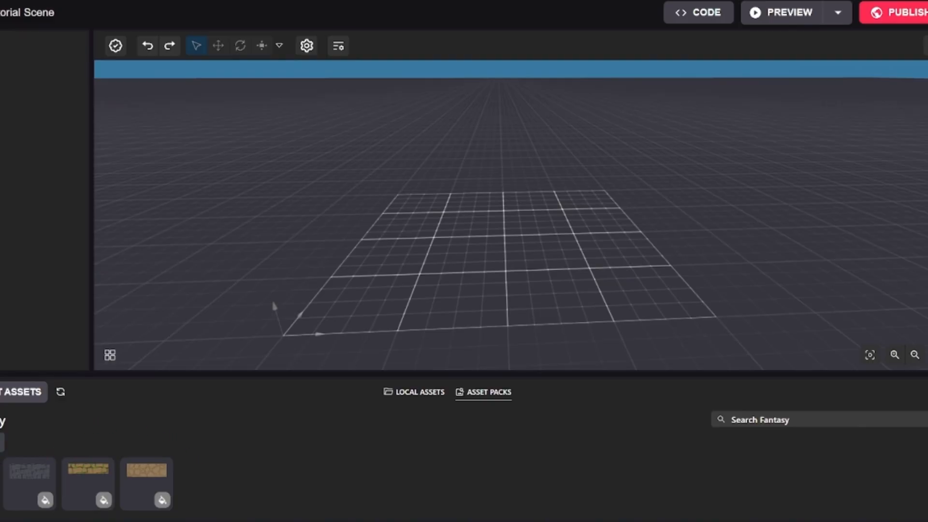
pyautogui.click(1, 420)
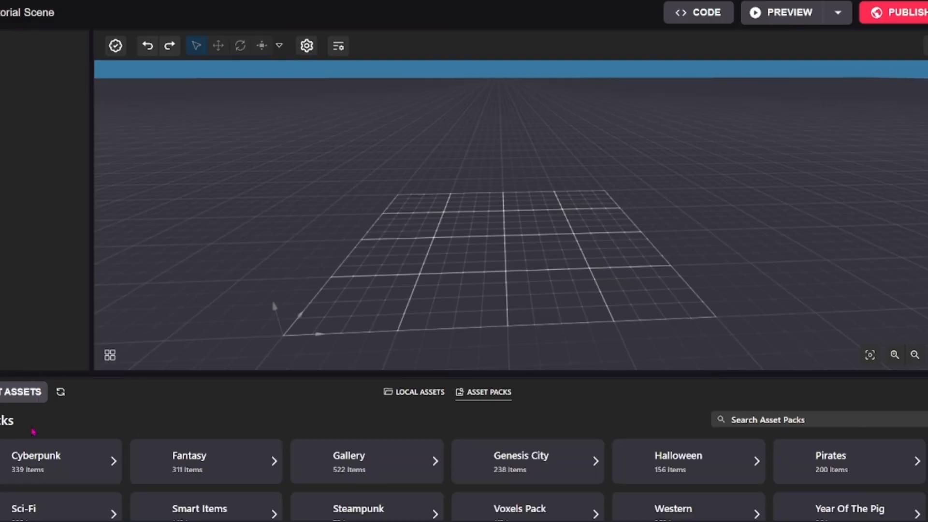
pyautogui.click(220, 463)
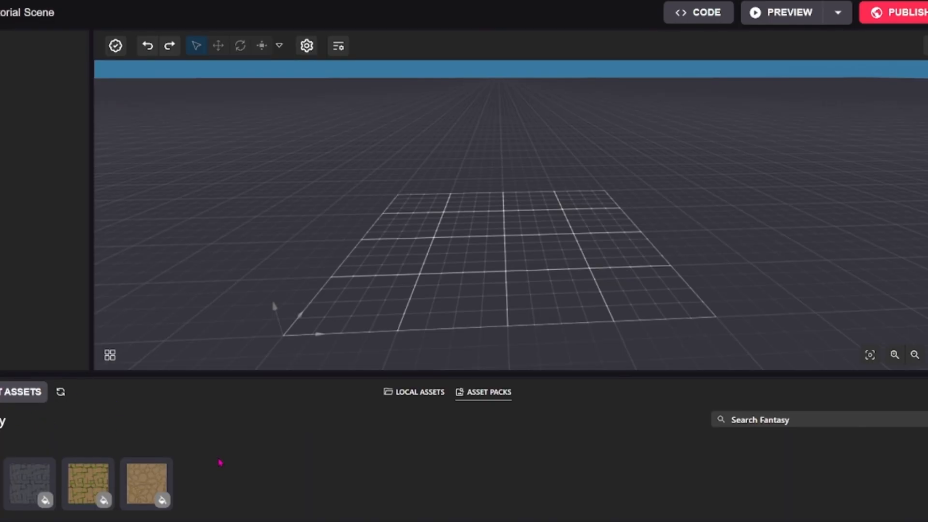
pyautogui.moveTo(88, 483); pyautogui.dragTo(499, 246)
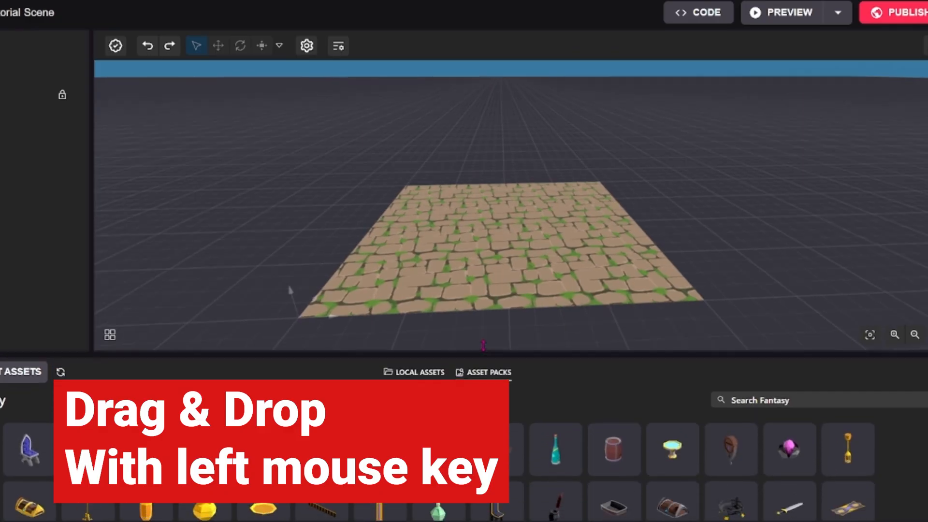
# Add a Violet Weeping Willow Tree from the Fantasy pack to the floor at X 10.75, Z 9.25, and enlarge the scene view
pyautogui.moveTo(477, 373); pyautogui.dragTo(489, 224)
pyautogui.scroll(-3, 441, 388)
pyautogui.scroll(-10, 441, 388)
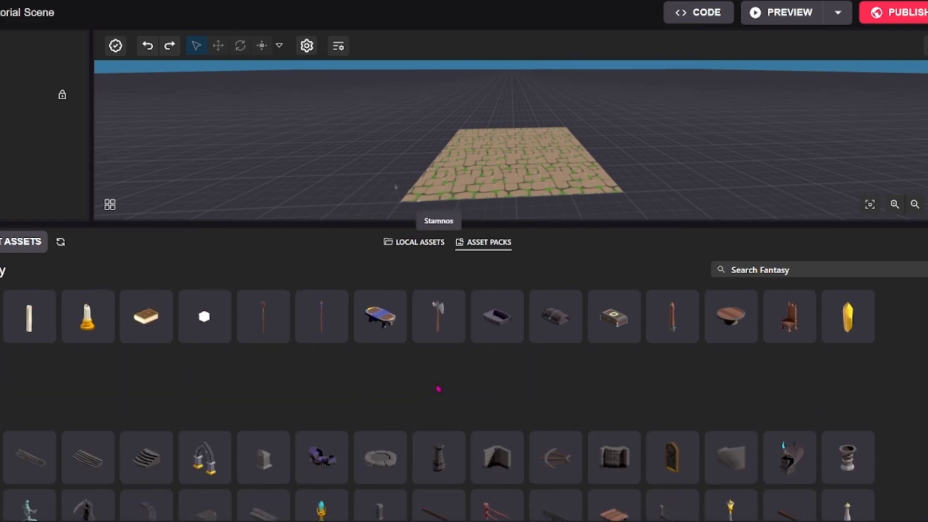
pyautogui.scroll(-2, 415, 390)
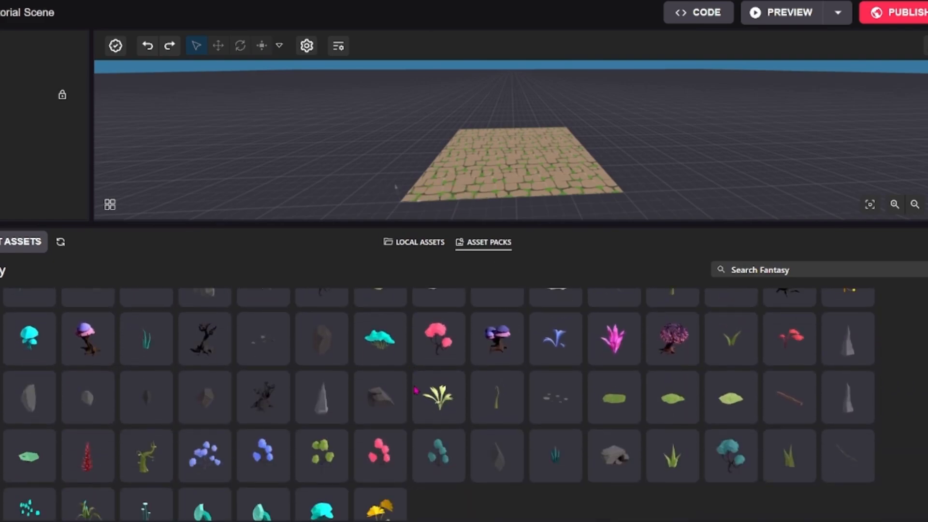
pyautogui.scroll(-2, 400, 386)
pyautogui.scroll(3, 399, 382)
pyautogui.scroll(-1, 400, 382)
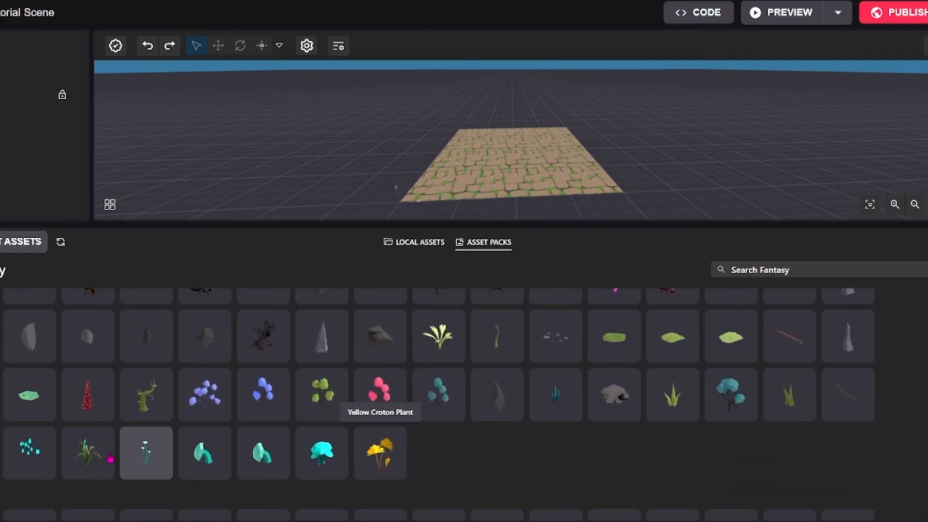
pyautogui.moveTo(29, 394); pyautogui.dragTo(524, 149)
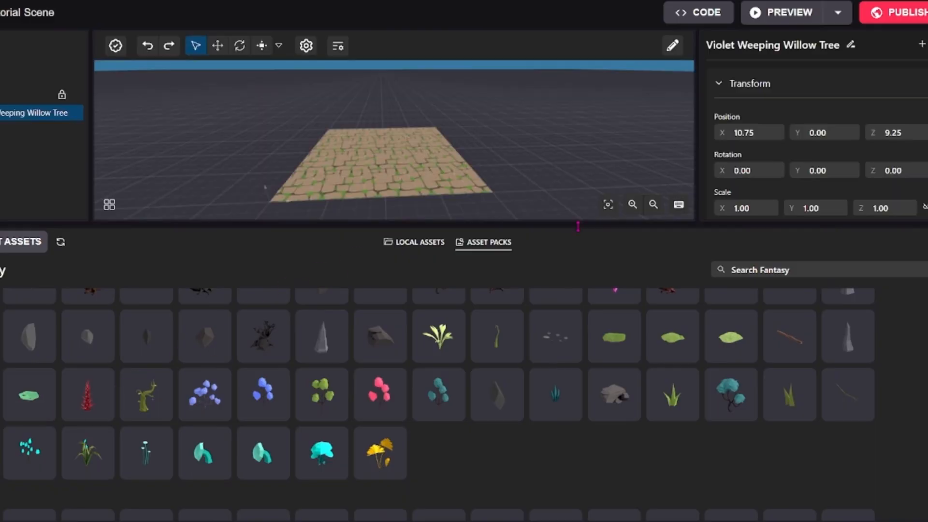
pyautogui.moveTo(576, 226); pyautogui.dragTo(570, 510)
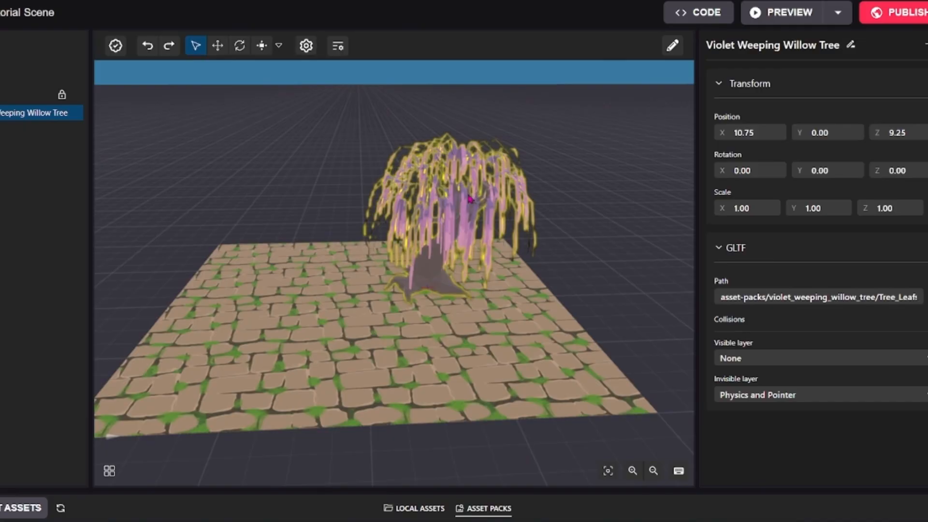
# Move the willow tree across the floor, first freely and then along its axes, to X 9.60, Z 5.16
pyautogui.moveTo(500, 194); pyautogui.dragTo(428, 228)
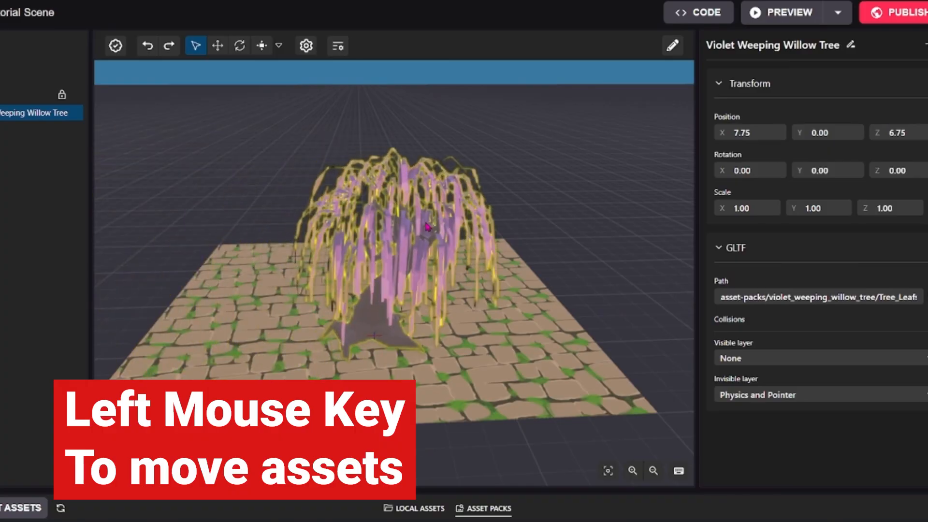
pyautogui.click(219, 46)
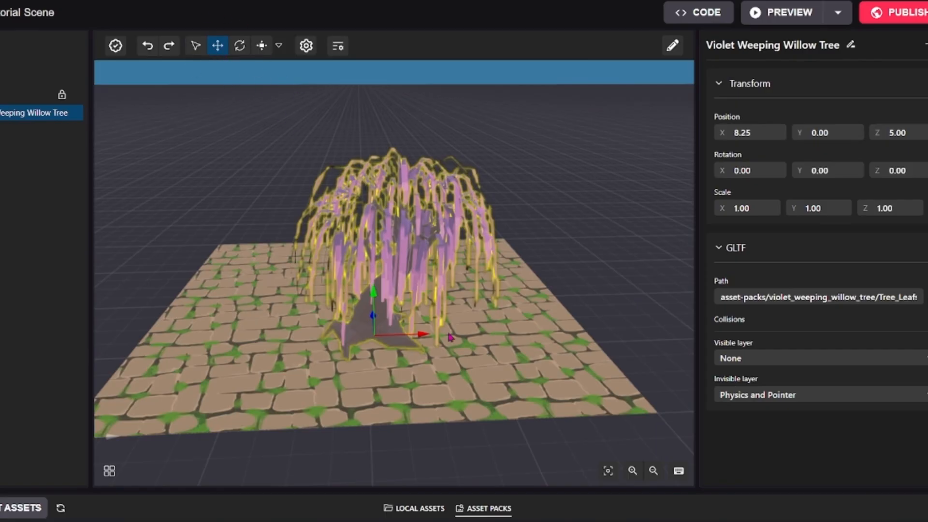
pyautogui.moveTo(425, 334); pyautogui.dragTo(505, 338)
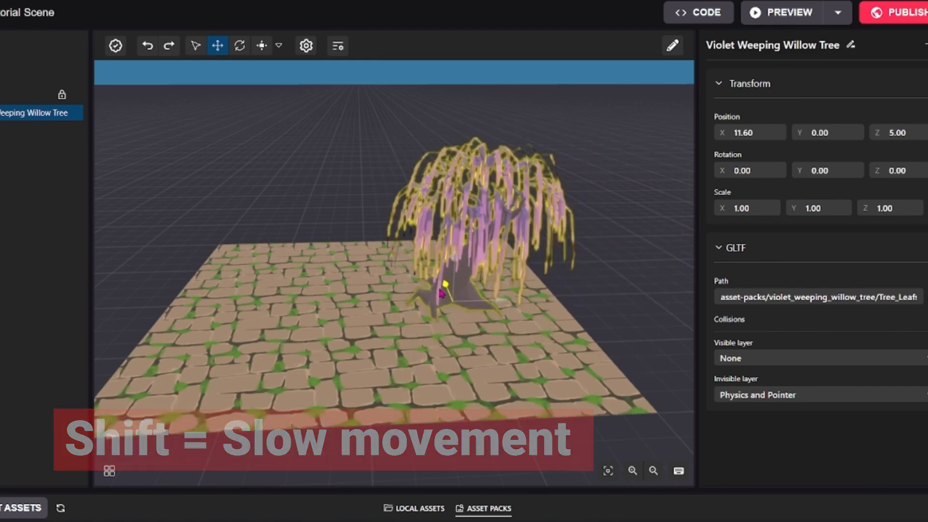
pyautogui.moveTo(457, 320); pyautogui.dragTo(456, 318)
pyautogui.moveTo(598, 378); pyautogui.dragTo(419, 364)
pyautogui.moveTo(366, 345); pyautogui.dragTo(314, 343)
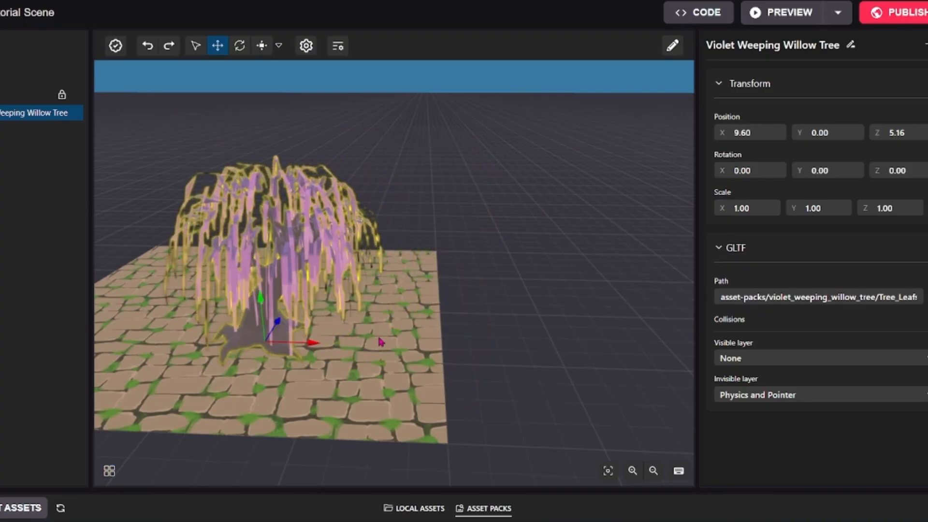
# Rotate the willow tree about its vertical axis to a Y rotation of 286.90
pyautogui.press('a')
pyautogui.moveTo(459, 331); pyautogui.dragTo(552, 307)
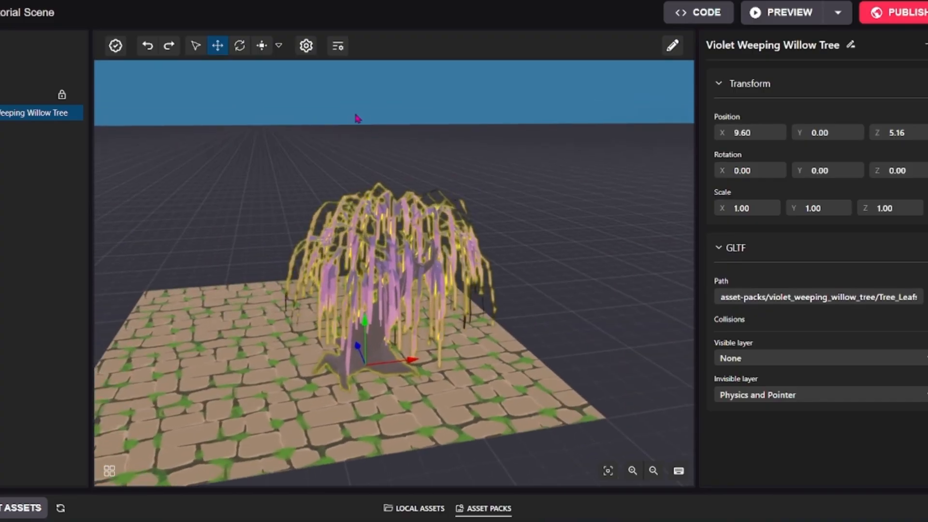
pyautogui.click(241, 49)
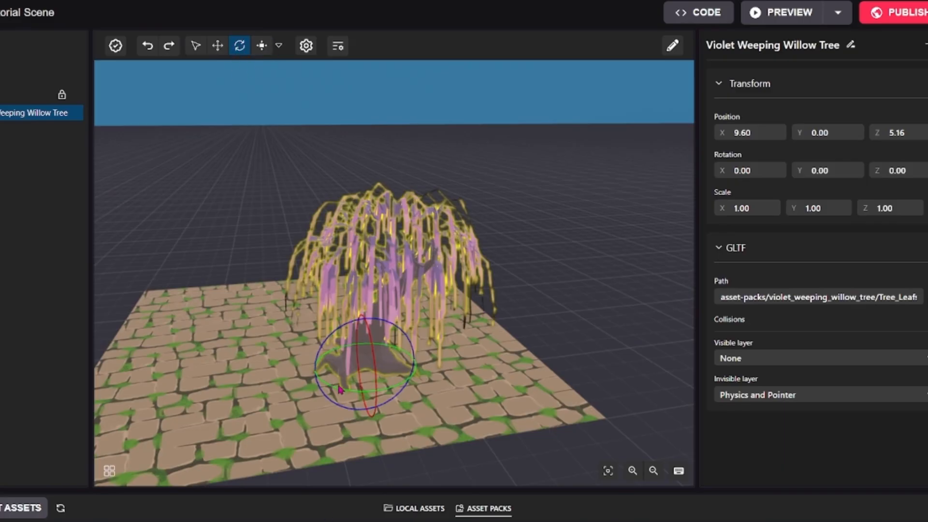
pyautogui.moveTo(339, 389)
pyautogui.mouseDown()
pyautogui.moveTo(400, 388)
pyautogui.moveTo(392, 334)
pyautogui.moveTo(395, 389)
pyautogui.moveTo(402, 385)
pyautogui.moveTo(380, 344)
pyautogui.moveTo(392, 391)
pyautogui.moveTo(327, 387)
pyautogui.moveTo(346, 396)
pyautogui.mouseUp()
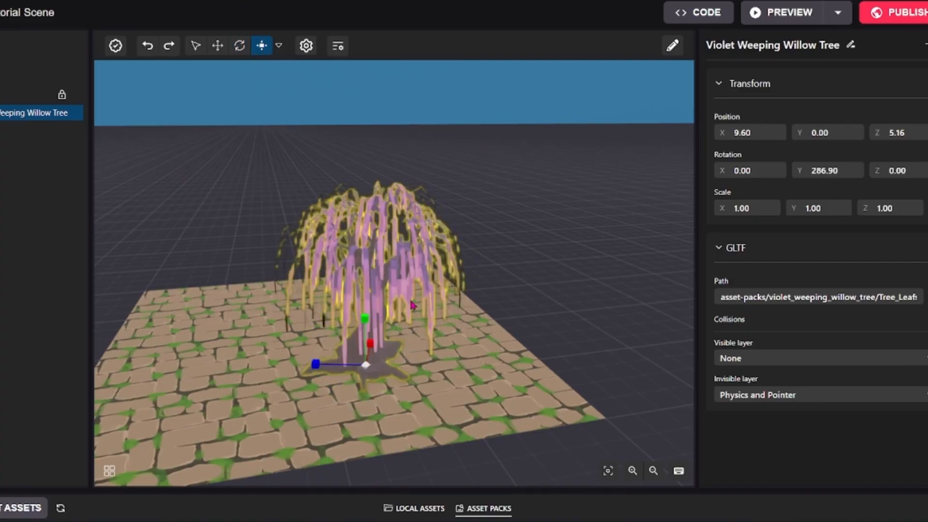
# Stretch the willow tree vertically to a Y scale of 3.10
pyautogui.moveTo(260, 349); pyautogui.dragTo(546, 354)
pyautogui.press('a')
pyautogui.press('w')
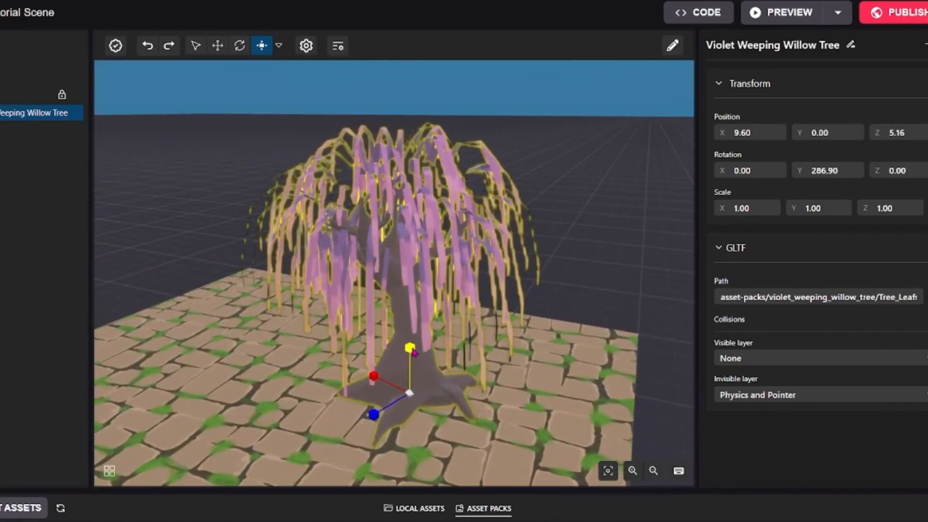
pyautogui.moveTo(410, 327); pyautogui.dragTo(413, 238)
pyautogui.scroll(-5, 416, 252)
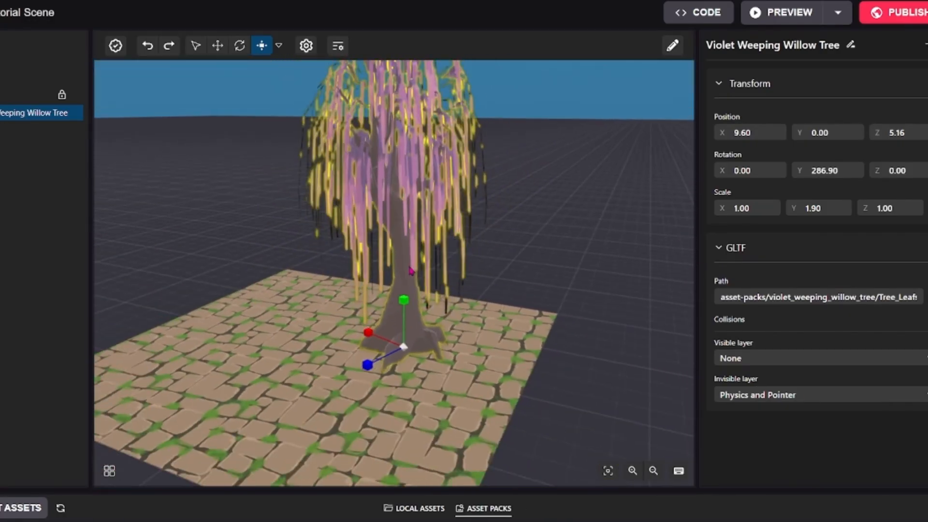
pyautogui.moveTo(402, 277); pyautogui.dragTo(429, 103)
pyautogui.scroll(-3, 429, 149)
pyautogui.moveTo(518, 437); pyautogui.dragTo(531, 395)
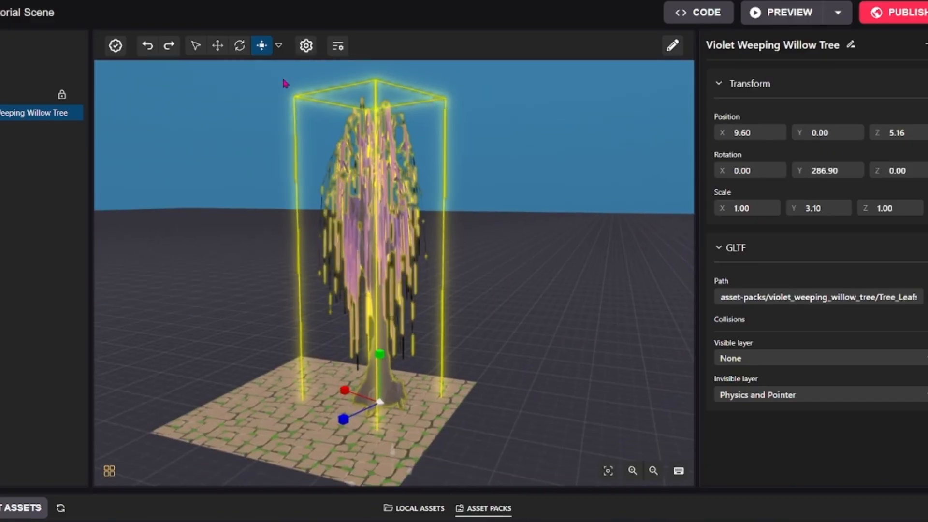
# Test the scene's height limit with the willow tree and reduce its Y scale to 2.80
pyautogui.moveTo(506, 231)
pyautogui.mouseDown()
pyautogui.moveTo(499, 205)
pyautogui.moveTo(505, 288)
pyautogui.moveTo(507, 230)
pyautogui.mouseUp()
pyautogui.moveTo(379, 359)
pyautogui.mouseDown()
pyautogui.moveTo(402, 173)
pyautogui.moveTo(403, 267)
pyautogui.moveTo(379, 373)
pyautogui.mouseUp()
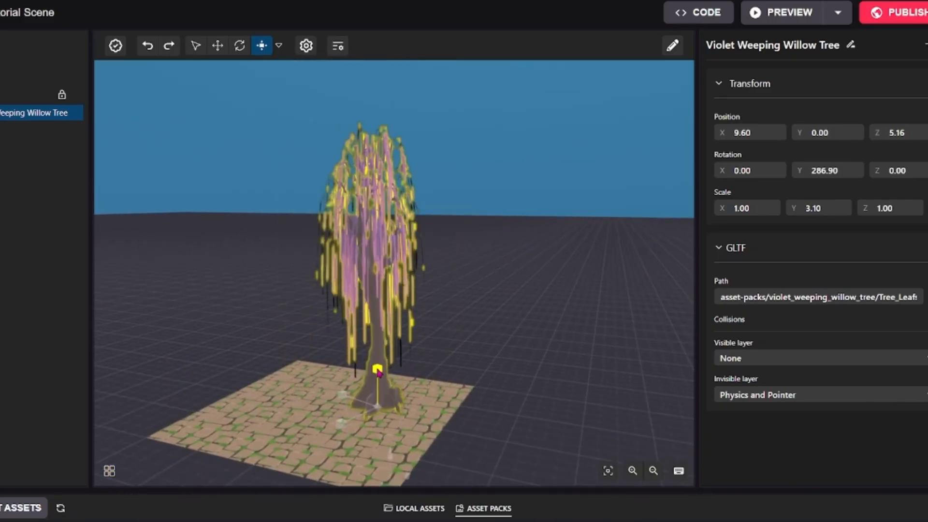
pyautogui.moveTo(379, 335)
pyautogui.mouseDown()
pyautogui.moveTo(381, 302)
pyautogui.moveTo(377, 362)
pyautogui.moveTo(371, 323)
pyautogui.mouseUp()
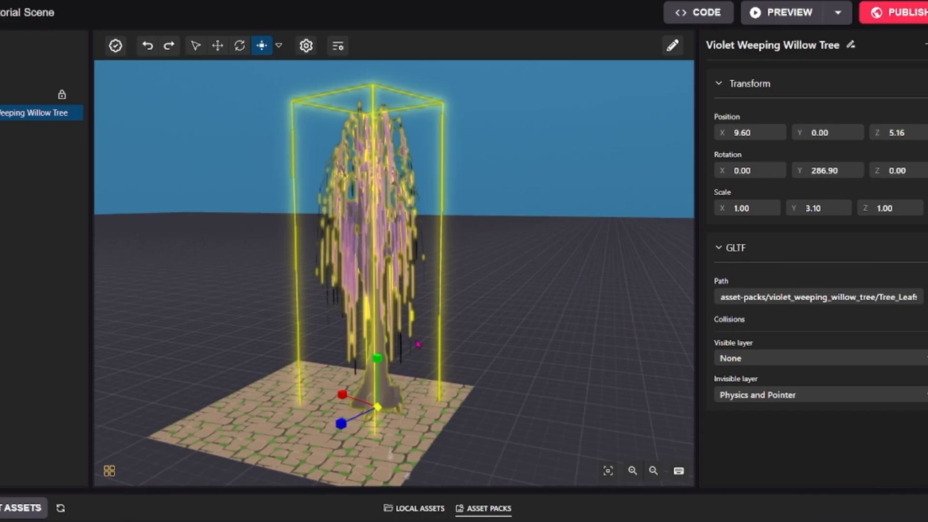
pyautogui.moveTo(507, 287); pyautogui.dragTo(515, 284)
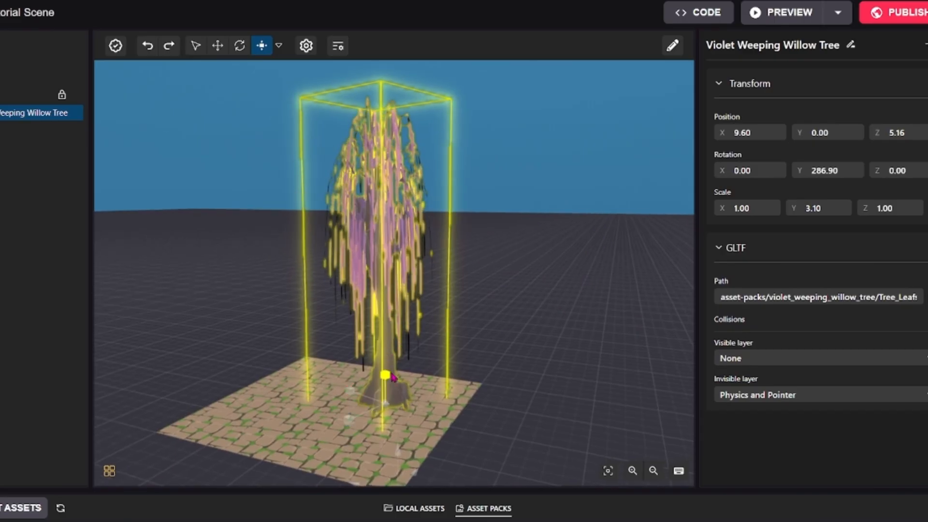
pyautogui.moveTo(391, 373); pyautogui.dragTo(391, 383)
# Stretch the willow tree along its Z axis to a scale of 2.10
pyautogui.moveTo(527, 302); pyautogui.dragTo(234, 307)
pyautogui.press('w')
pyautogui.moveTo(494, 340); pyautogui.dragTo(494, 281)
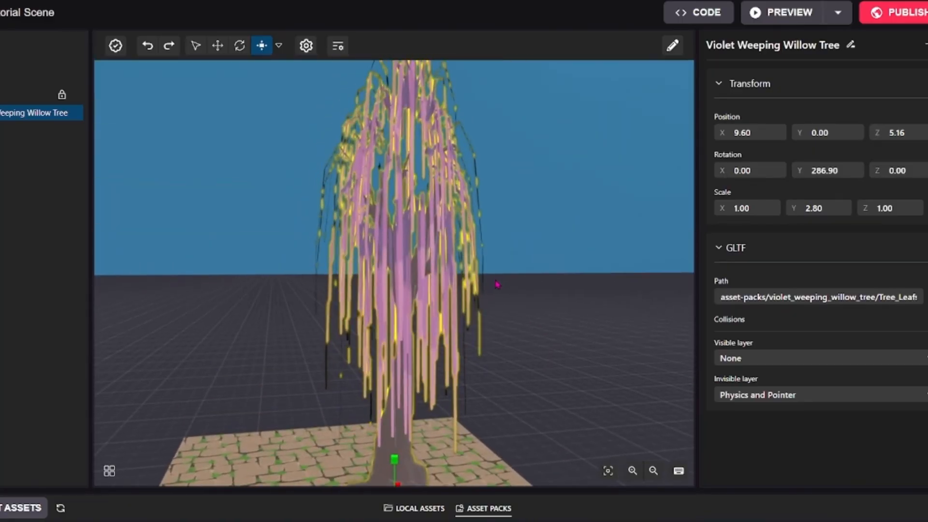
pyautogui.moveTo(568, 274); pyautogui.dragTo(590, 330)
pyautogui.moveTo(374, 392); pyautogui.dragTo(619, 344)
pyautogui.moveTo(517, 416); pyautogui.dragTo(262, 464)
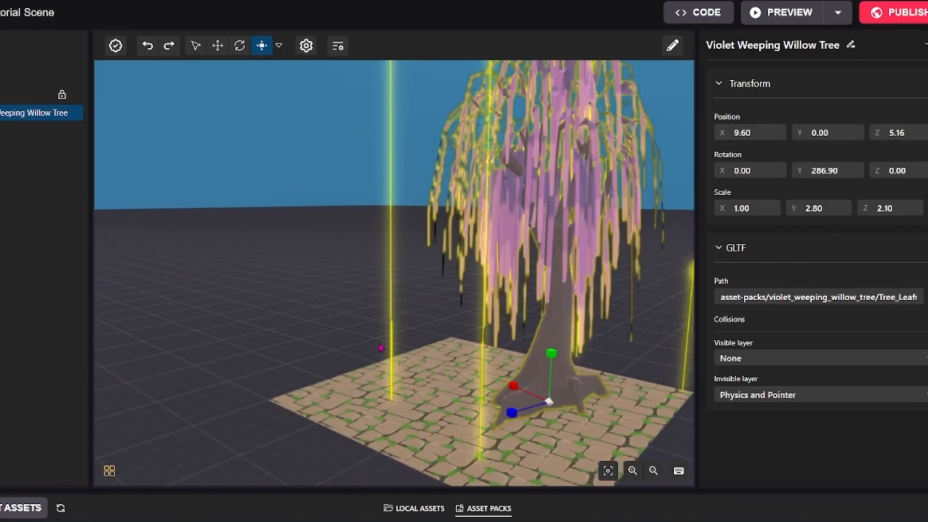
# Stretch the willow tree along its X axis to a scale of 1.90 and inspect it against the scene boundaries
pyautogui.moveTo(382, 347); pyautogui.dragTo(665, 333)
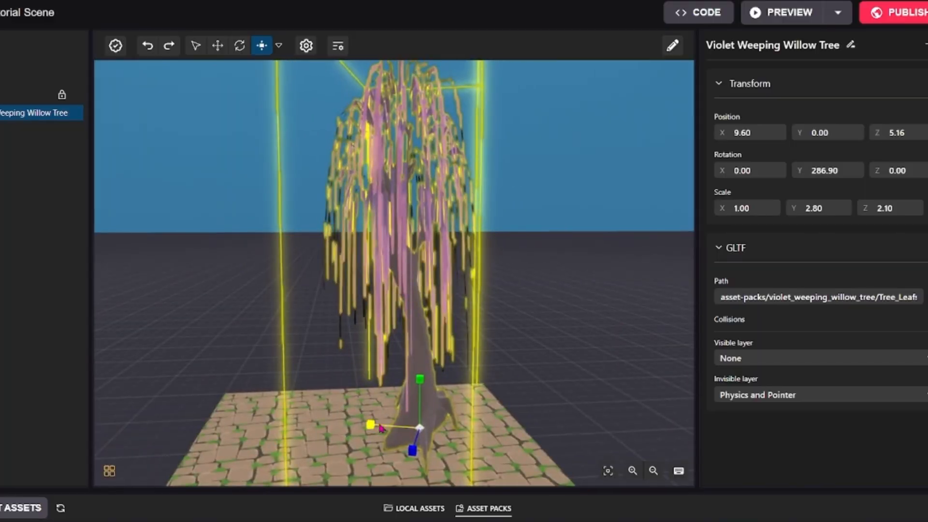
pyautogui.moveTo(372, 429); pyautogui.dragTo(166, 411)
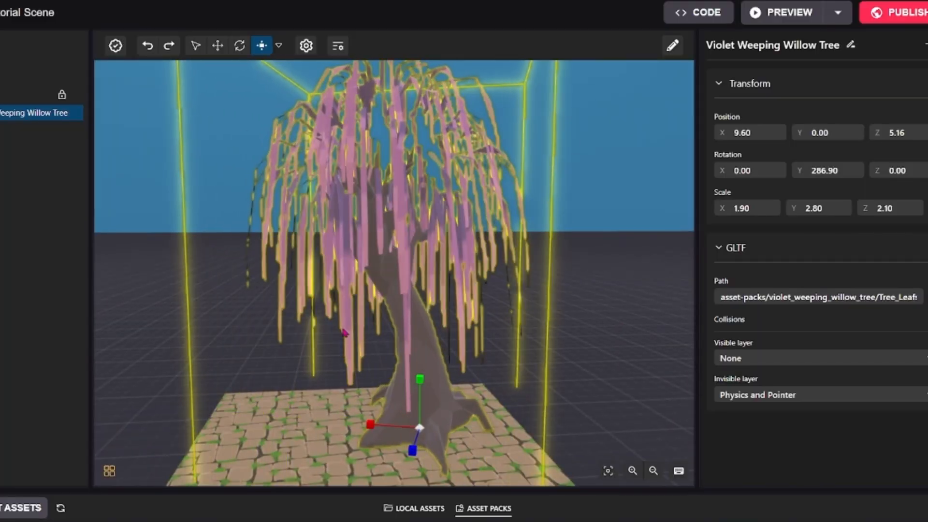
pyautogui.moveTo(614, 305); pyautogui.dragTo(282, 369)
pyautogui.moveTo(331, 390); pyautogui.dragTo(283, 358)
pyautogui.moveTo(392, 322); pyautogui.dragTo(380, 337)
pyautogui.scroll(3, 359, 397)
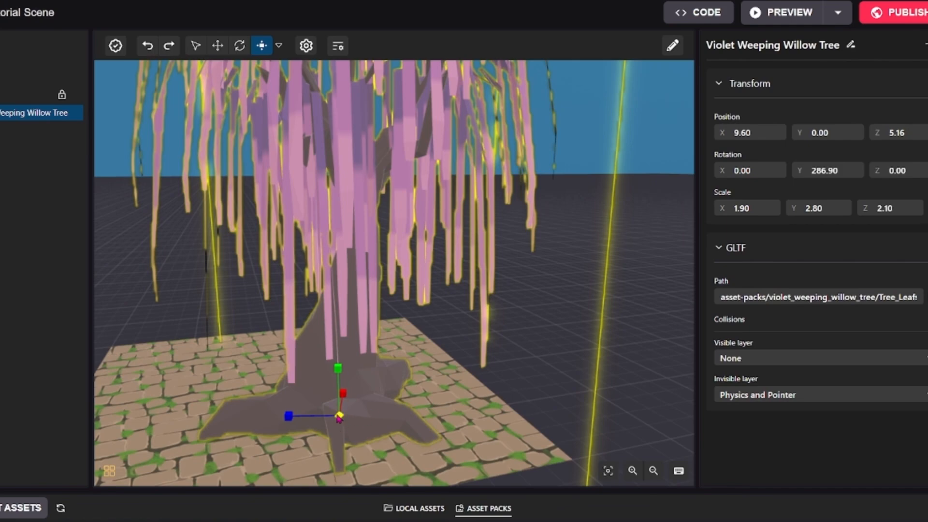
pyautogui.scroll(-5, 401, 340)
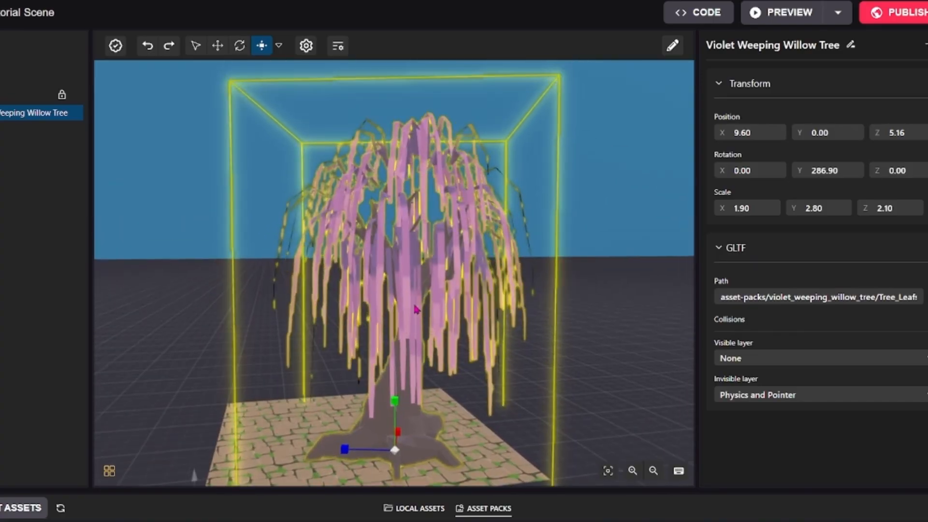
pyautogui.moveTo(413, 312); pyautogui.dragTo(413, 325)
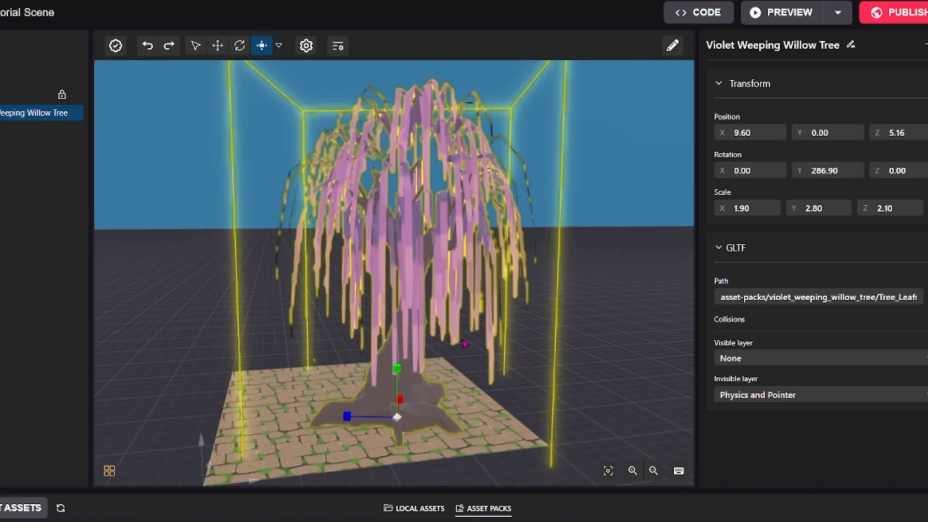
# Undo all of the scale changes made to the willow tree and examine its original shape
pyautogui.hotkey('ctrl', 'z')
pyautogui.hotkey('ctrl', 'z')
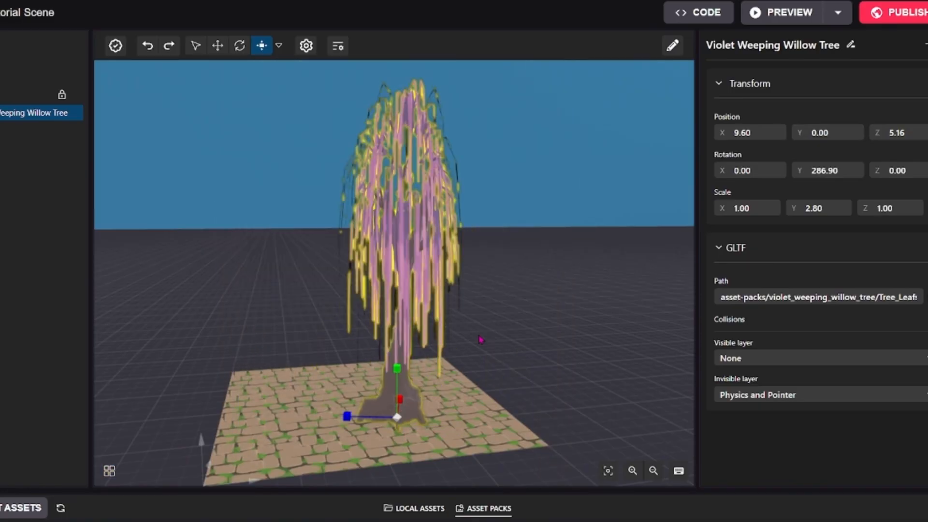
pyautogui.hotkey('ctrl', 'z')
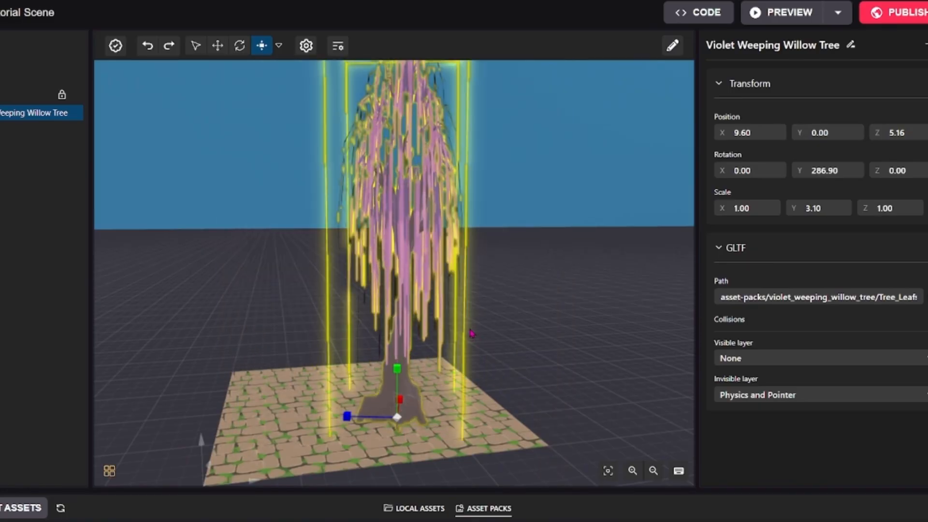
pyautogui.hotkey('ctrl', 'z')
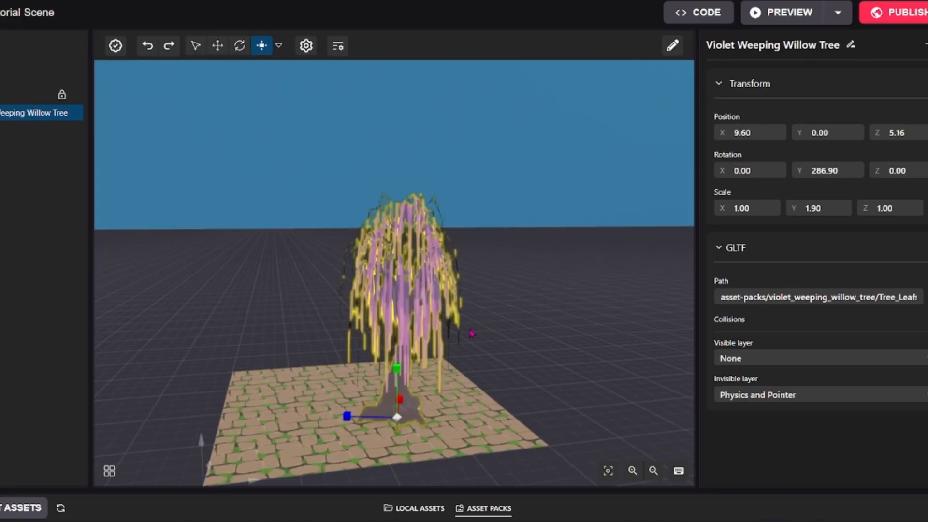
pyautogui.hotkey('ctrl', 'z')
pyautogui.moveTo(446, 316); pyautogui.dragTo(408, 449)
pyautogui.scroll(10, 522, 364)
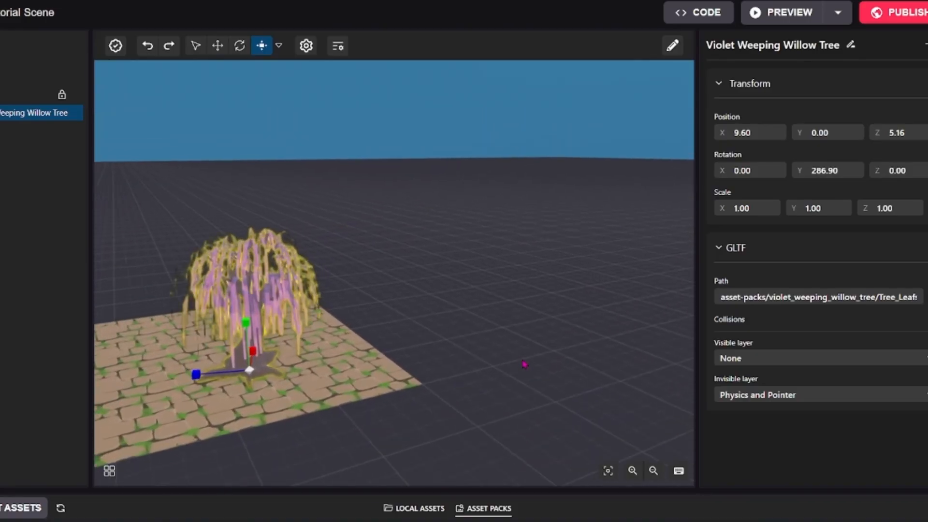
pyautogui.scroll(-8, 639, 369)
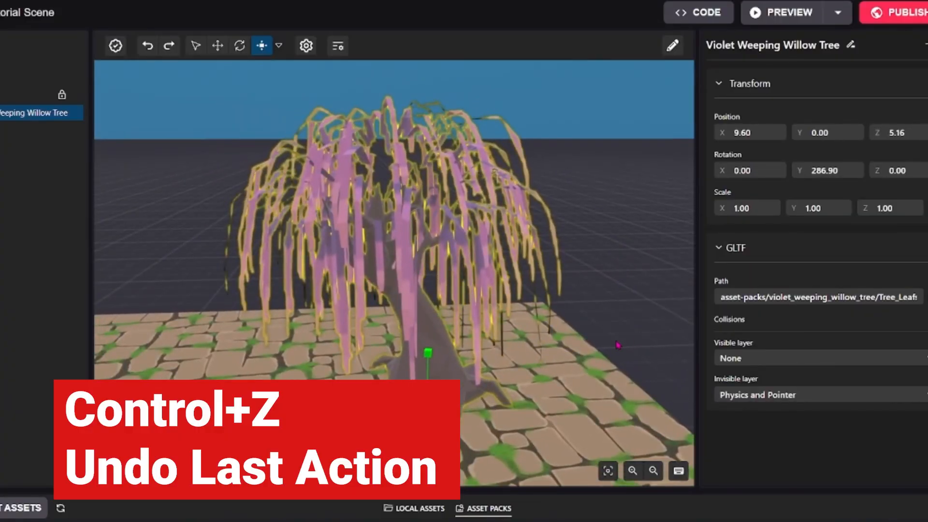
pyautogui.moveTo(603, 345); pyautogui.dragTo(588, 242)
pyautogui.scroll(5, 634, 414)
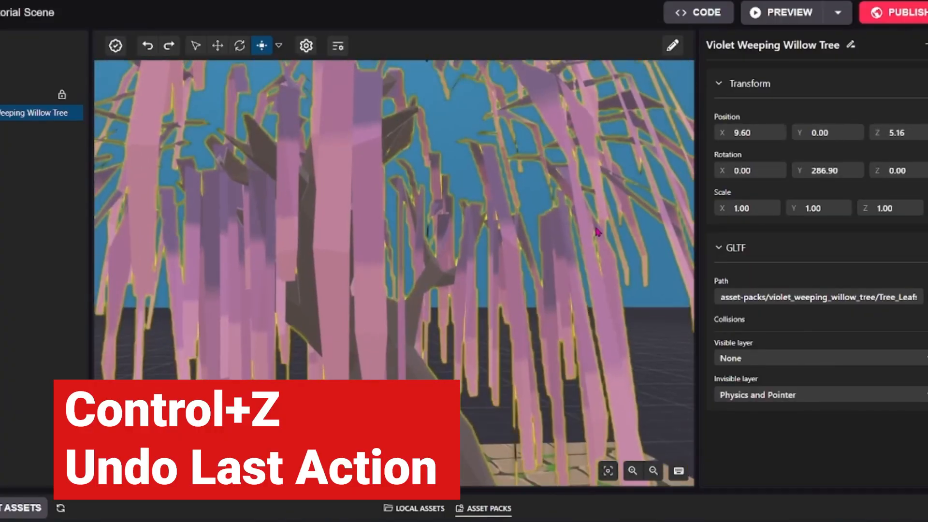
pyautogui.scroll(-6, 589, 241)
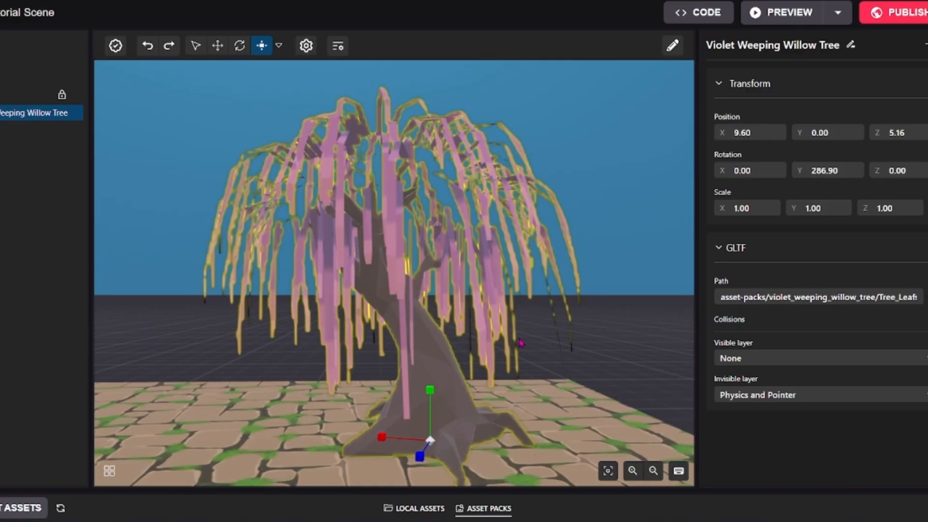
# Scale the willow tree uniformly to 1.40 on all three axes, keeping it within the scene boundaries
pyautogui.moveTo(480, 357); pyautogui.dragTo(283, 408)
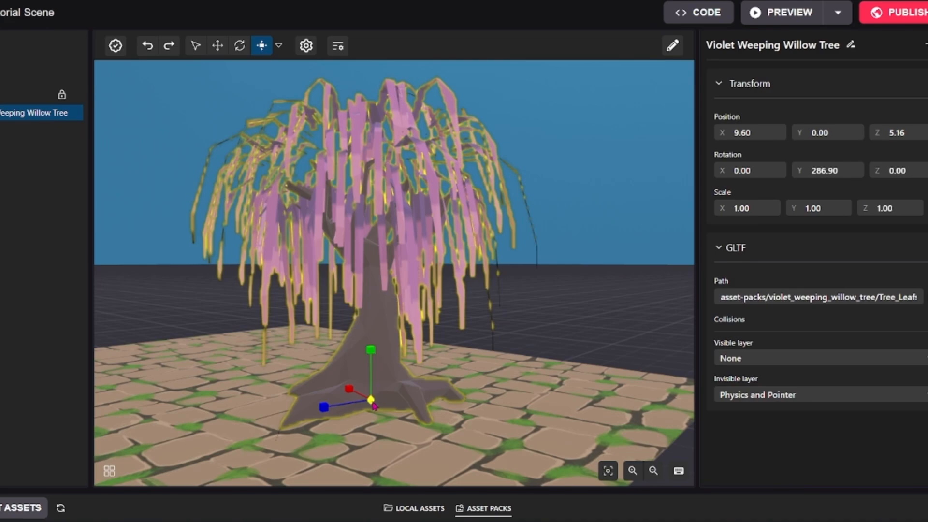
pyautogui.moveTo(371, 403); pyautogui.dragTo(325, 226)
pyautogui.scroll(-5, 326, 226)
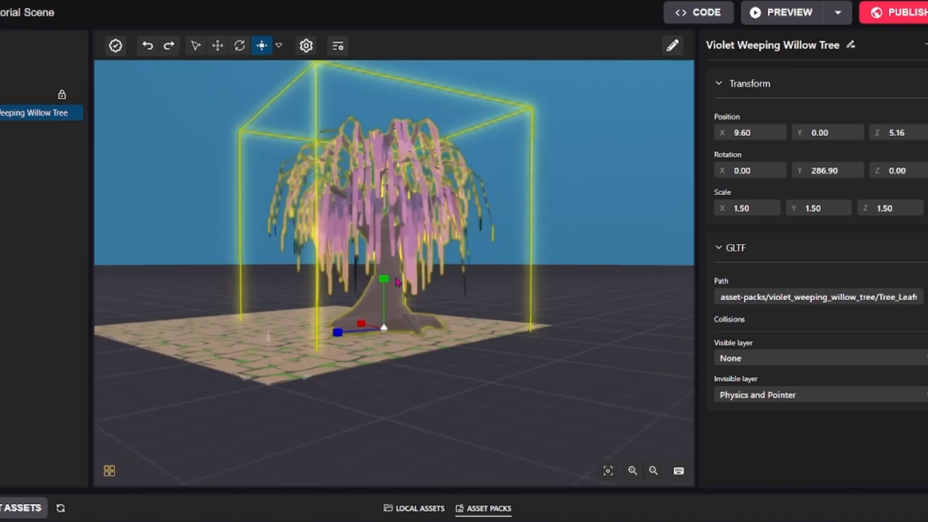
pyautogui.moveTo(385, 324); pyautogui.dragTo(197, 194)
pyautogui.scroll(-5, 270, 240)
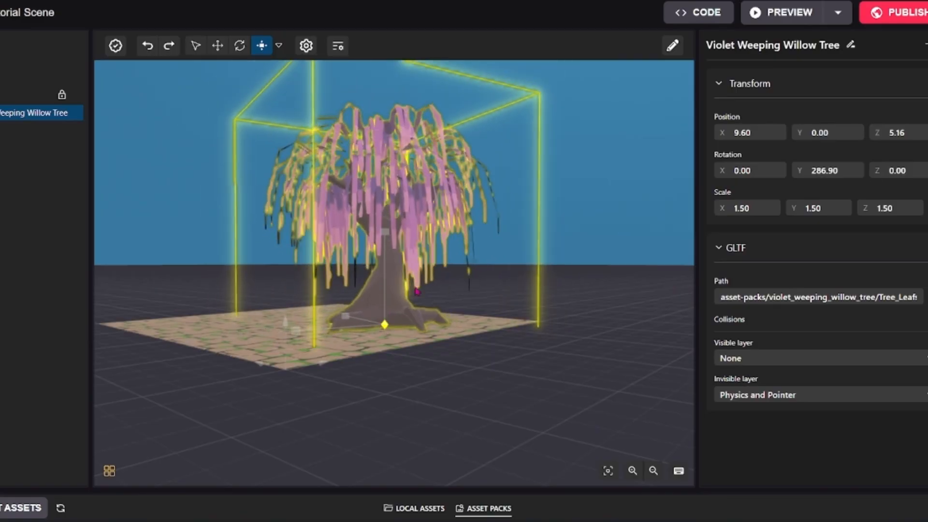
pyautogui.moveTo(439, 368); pyautogui.dragTo(406, 341)
pyautogui.moveTo(504, 379); pyautogui.dragTo(410, 471)
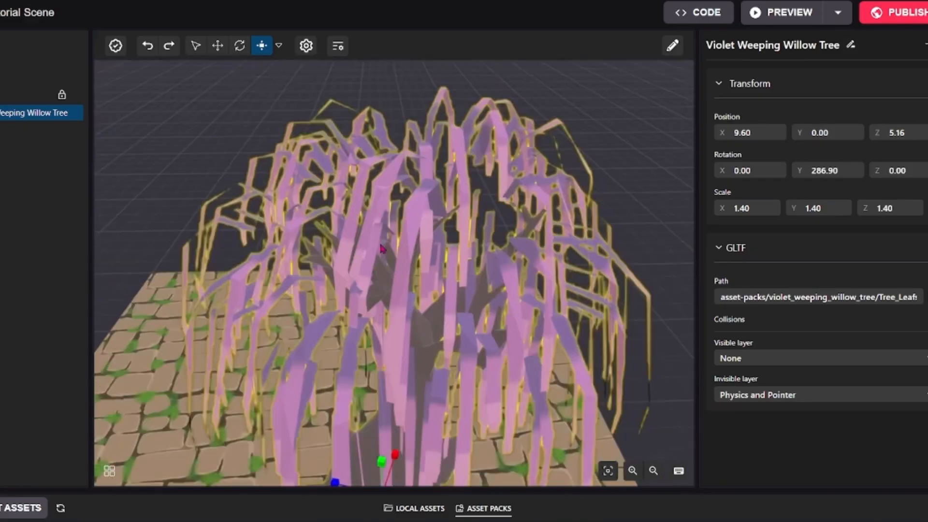
pyautogui.scroll(-6, 387, 299)
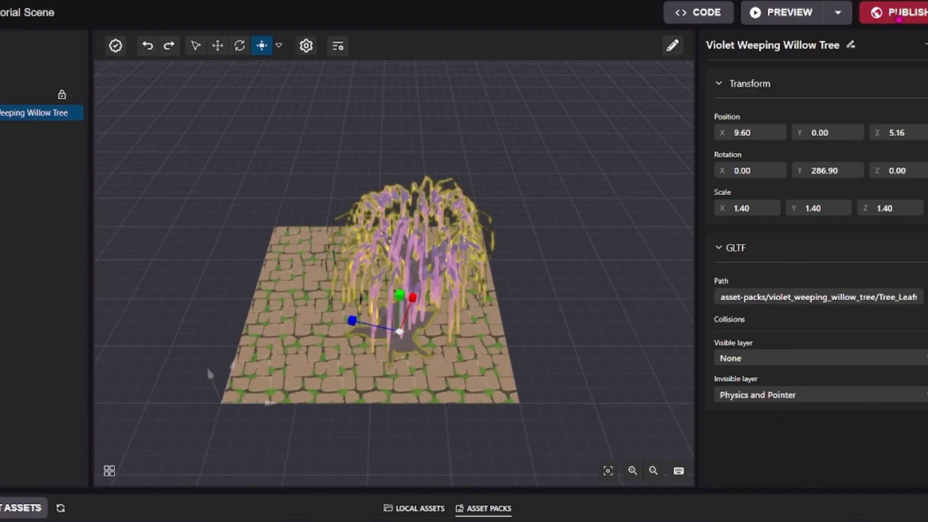
# Start publishing the Tutorial Scene and choose land as the deployment destination
pyautogui.click(906, 15)
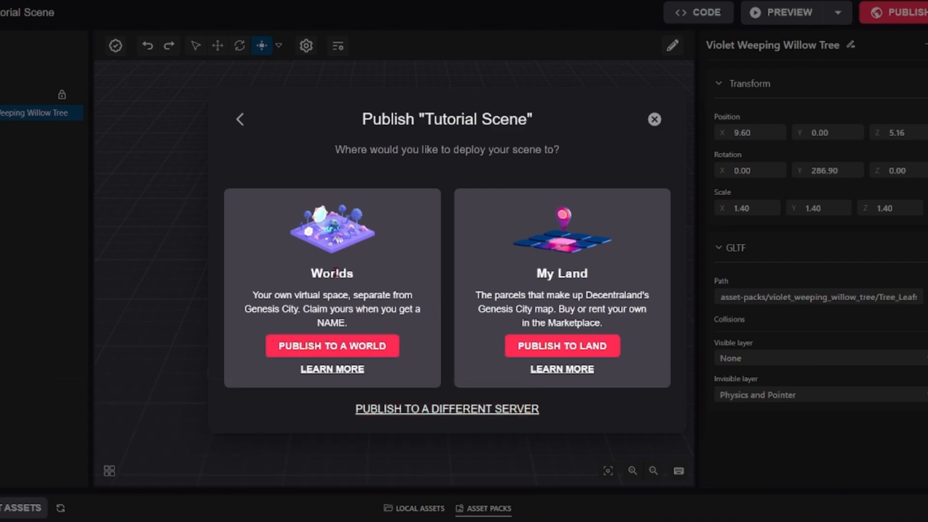
pyautogui.click(353, 346)
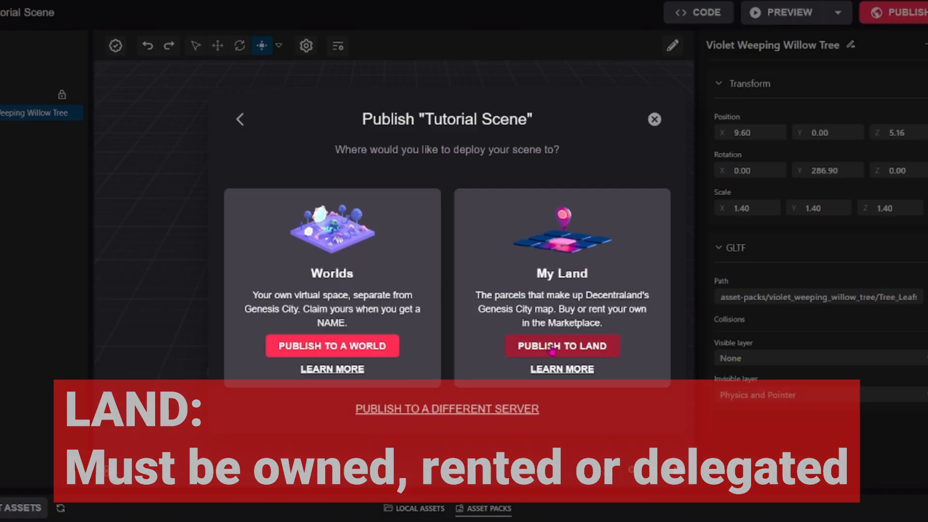
pyautogui.click(546, 346)
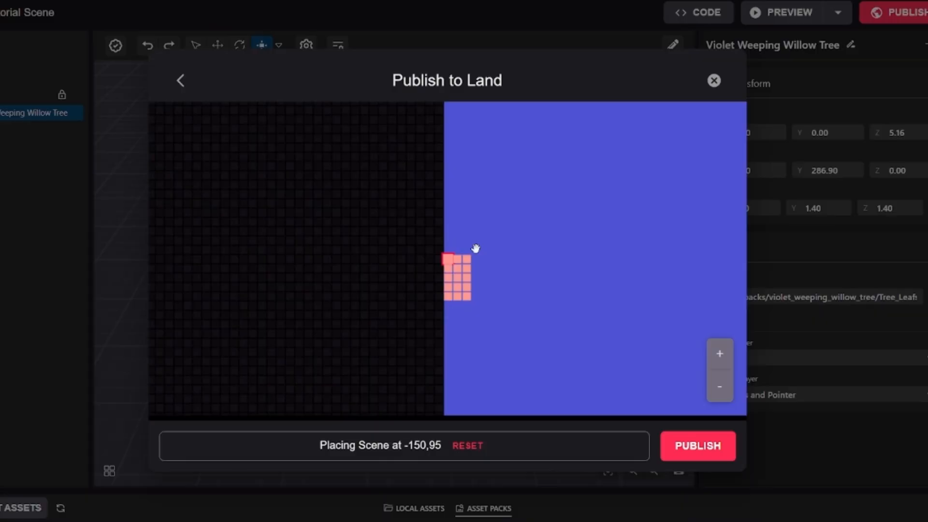
# Examine the land map for the highlighted parcels where the scene can be published
pyautogui.moveTo(485, 319); pyautogui.dragTo(460, 254)
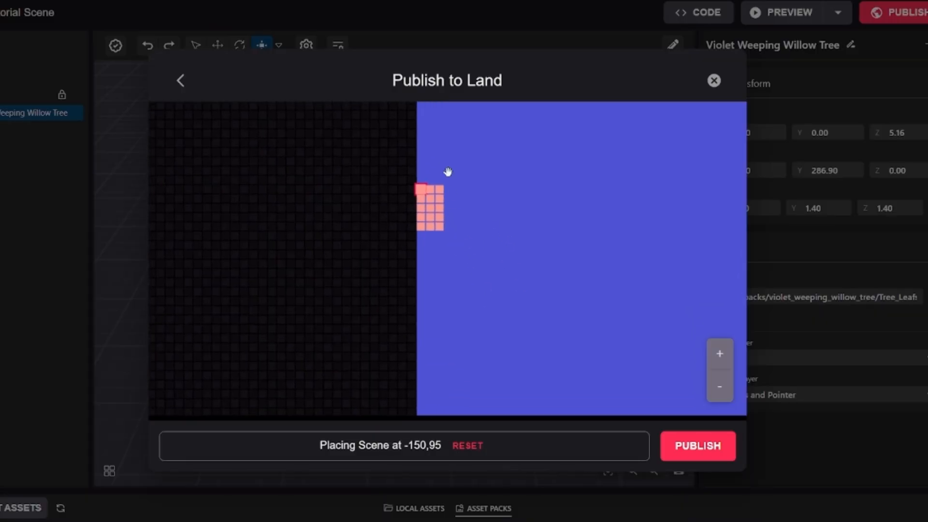
pyautogui.scroll(2, 435, 184)
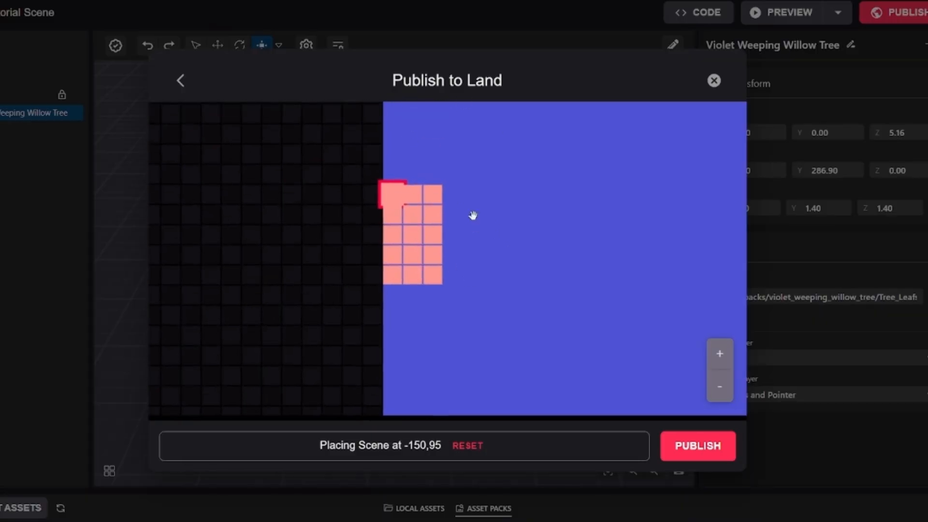
pyautogui.scroll(-3, 472, 249)
pyautogui.moveTo(621, 360); pyautogui.dragTo(525, 236)
pyautogui.moveTo(529, 306); pyautogui.dragTo(493, 256)
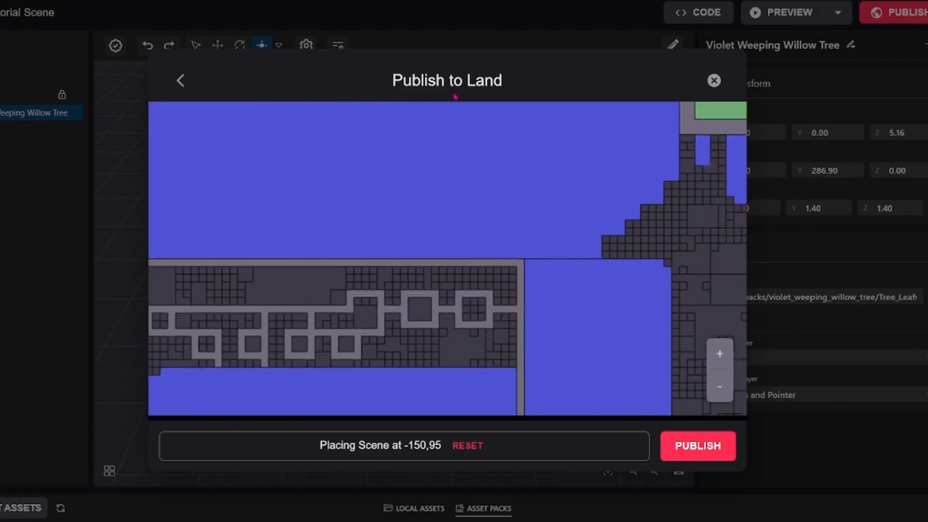
pyautogui.scroll(-2, 522, 242)
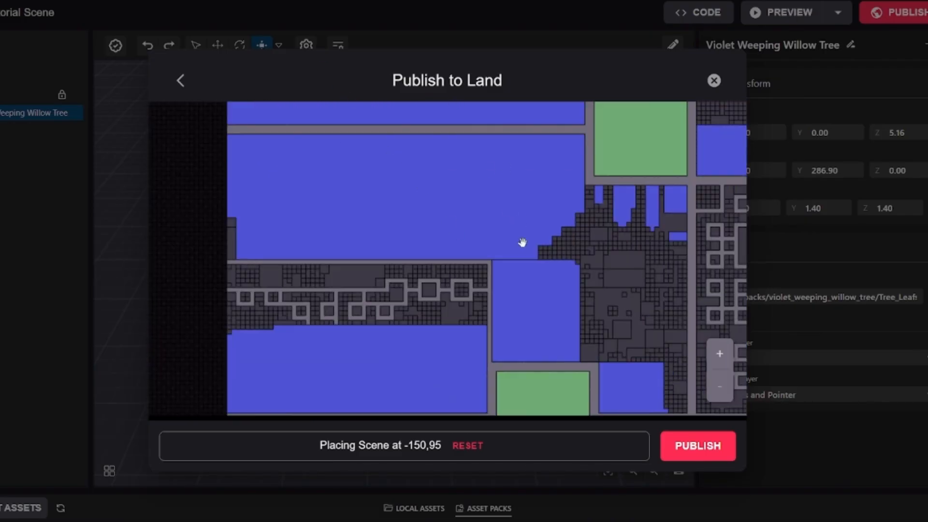
pyautogui.moveTo(599, 327); pyautogui.dragTo(429, 98)
pyautogui.moveTo(533, 332); pyautogui.dragTo(439, 82)
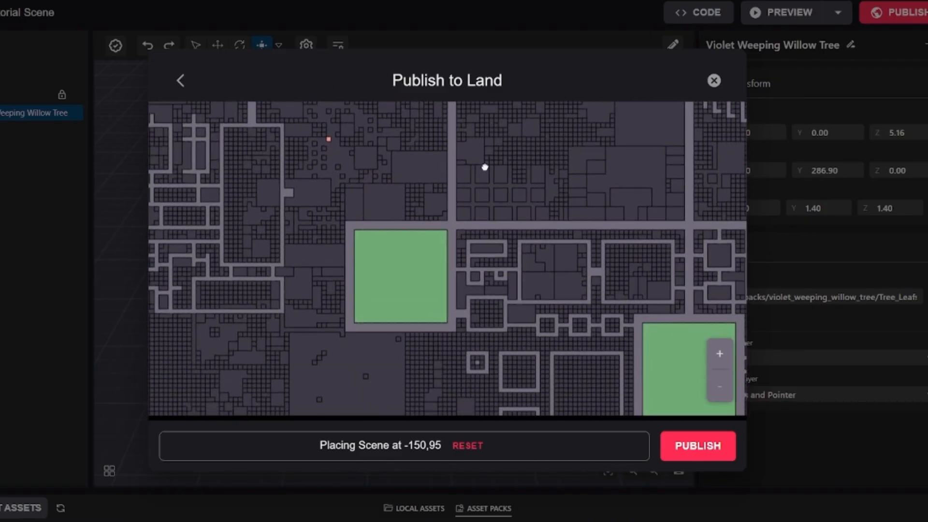
pyautogui.moveTo(474, 139); pyautogui.dragTo(565, 231)
pyautogui.scroll(4, 459, 199)
pyautogui.moveTo(384, 167); pyautogui.dragTo(414, 230)
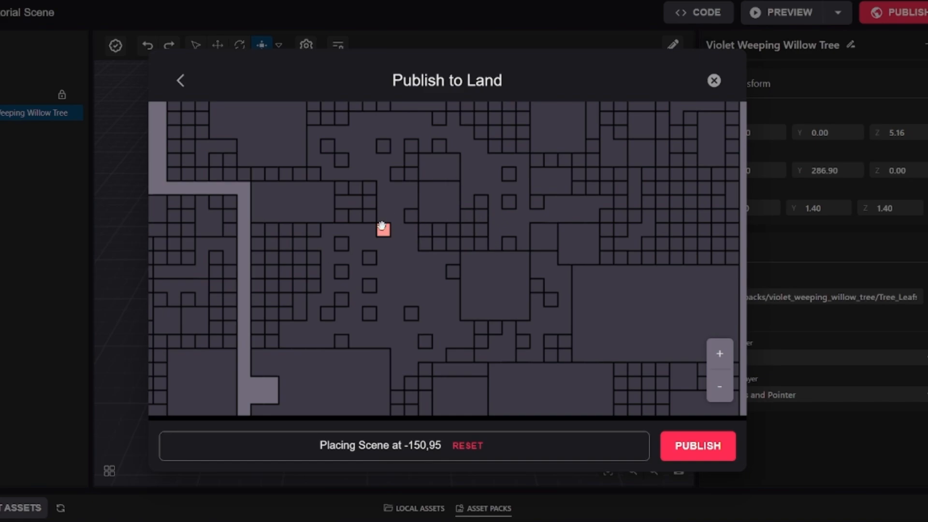
pyautogui.scroll(-4, 381, 226)
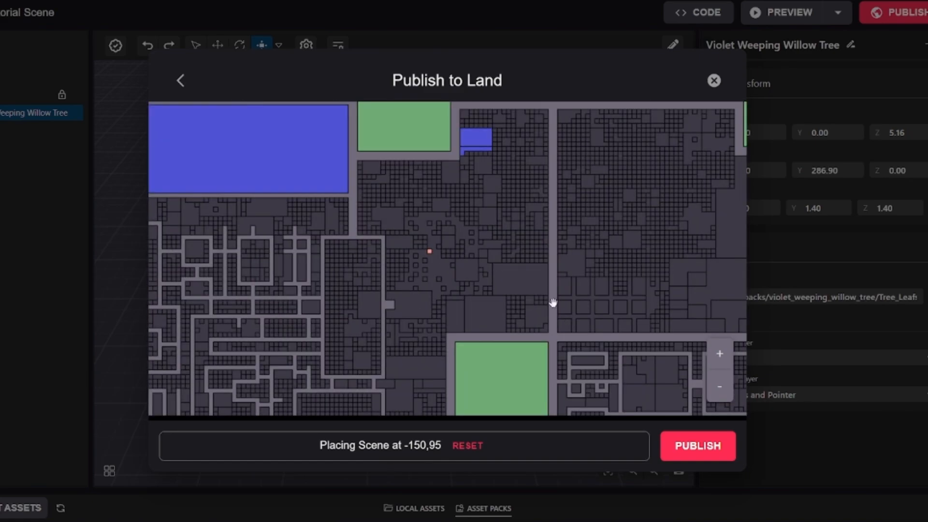
pyautogui.scroll(4, 446, 244)
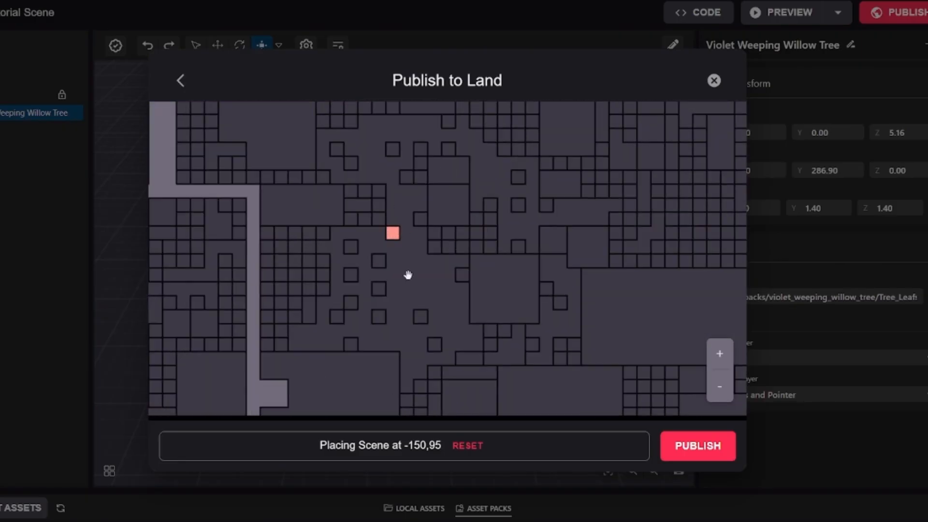
pyautogui.scroll(-4, 435, 269)
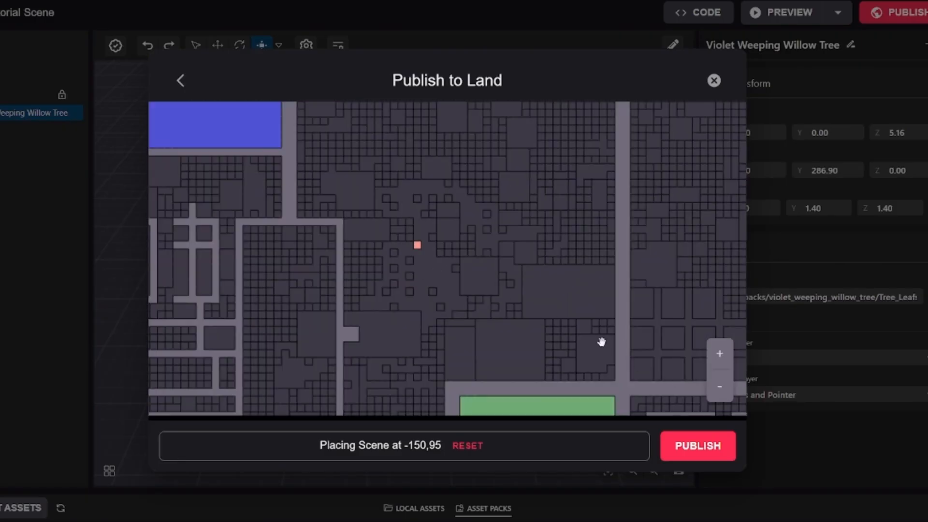
# Place the scene on the highlighted parcel at -17,-131, just west of the small green plaza
pyautogui.moveTo(601, 342); pyautogui.dragTo(474, 97)
pyautogui.moveTo(527, 309); pyautogui.dragTo(408, 68)
pyautogui.moveTo(543, 346); pyautogui.dragTo(424, 151)
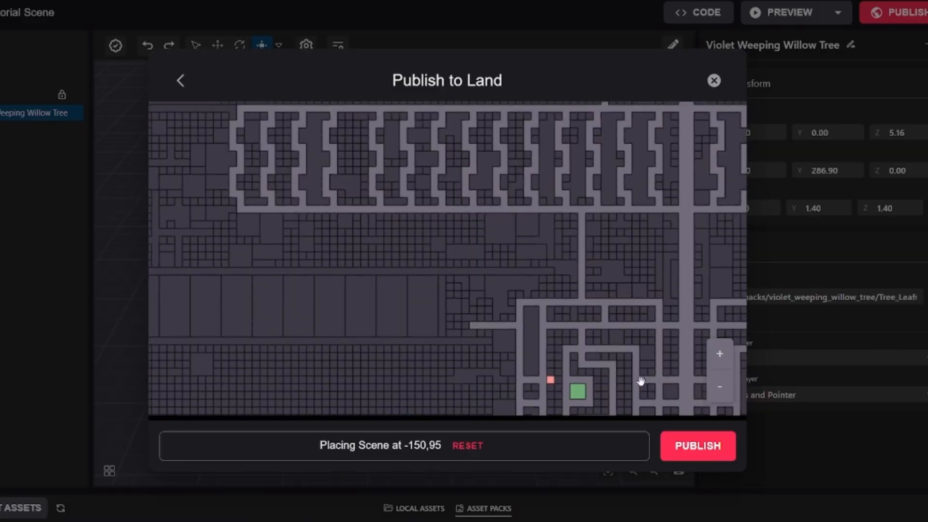
pyautogui.moveTo(578, 344); pyautogui.dragTo(370, 166)
pyautogui.scroll(3, 526, 305)
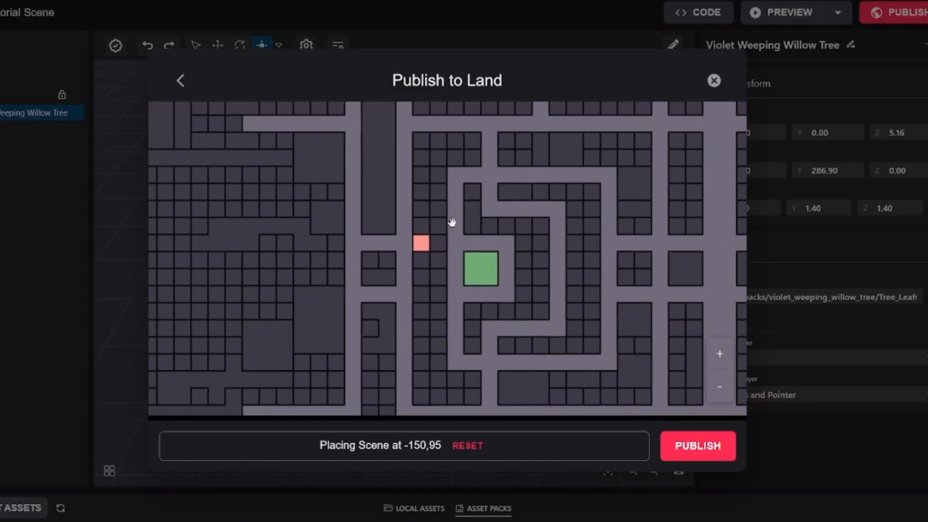
pyautogui.click(423, 242)
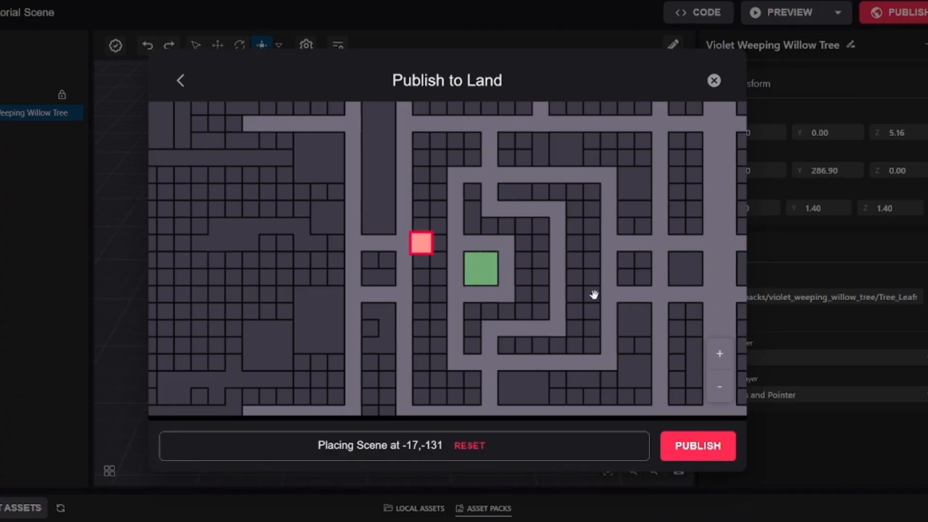
# Publish the scene to the selected parcel and accept the deployment processing notice
pyautogui.click(687, 447)
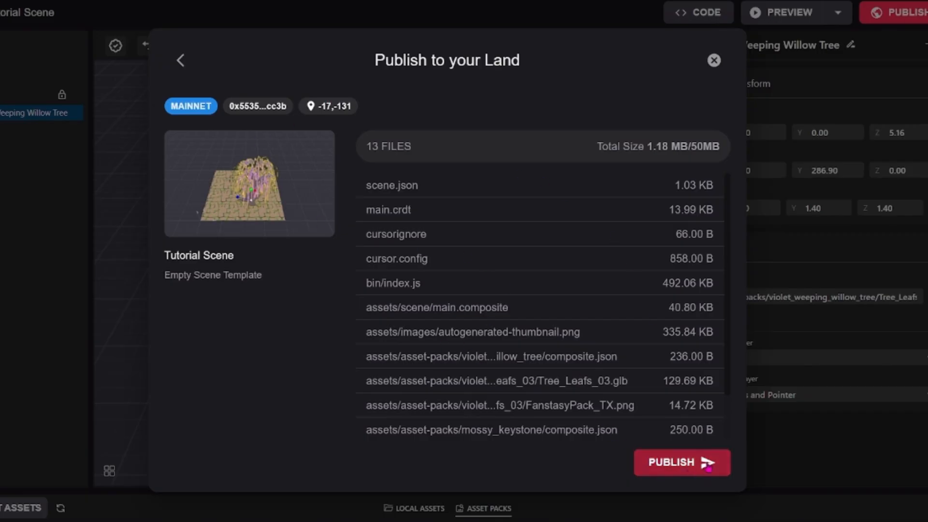
pyautogui.click(707, 465)
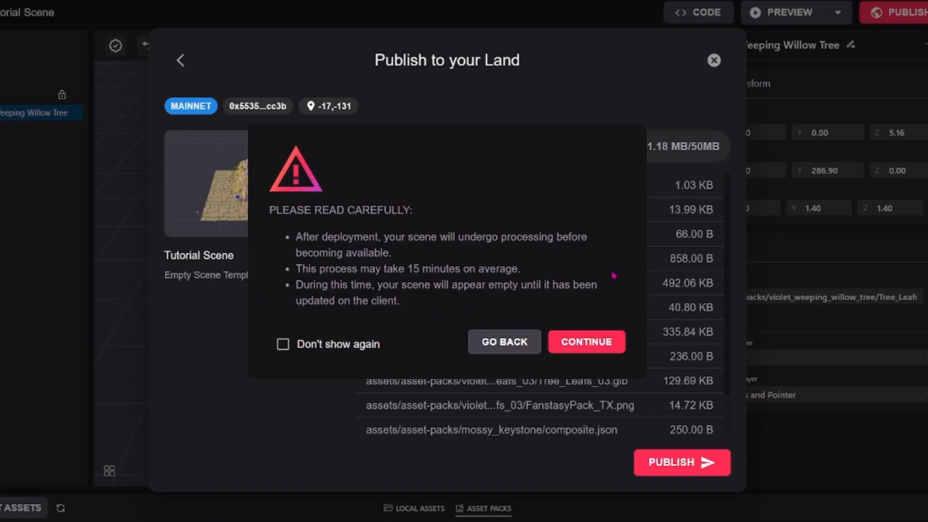
pyautogui.click(578, 341)
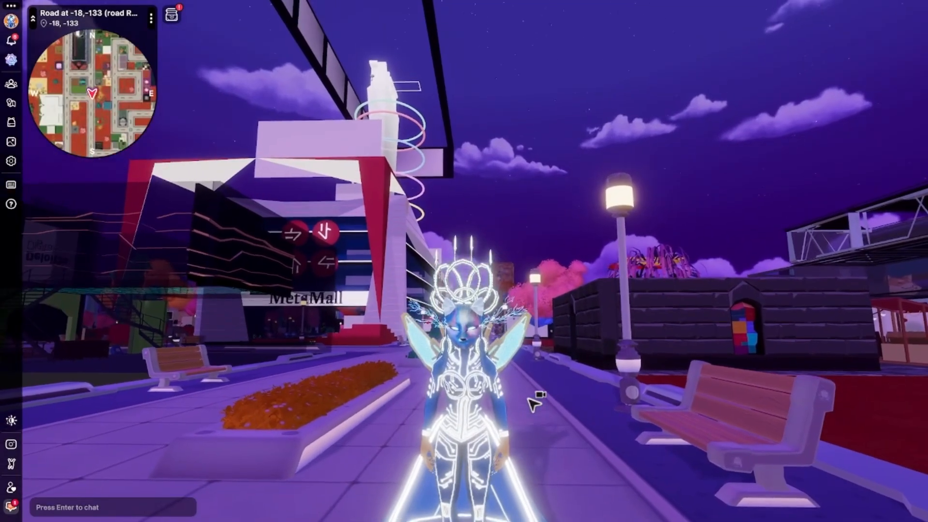
# In the Decentraland client, walk from the road at -18,-133 to the published Tutorial Scene and look around the willow tree
pyautogui.moveTo(528, 398); pyautogui.dragTo(529, 403)
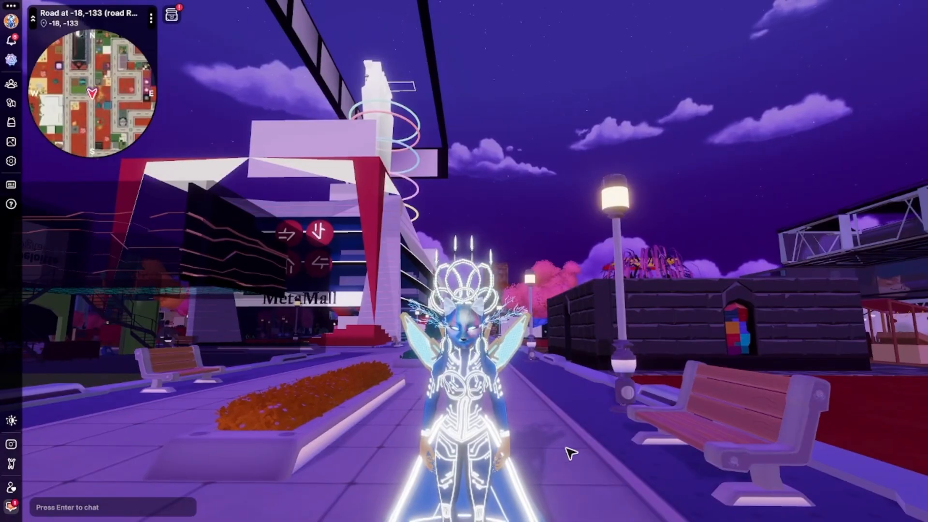
pyautogui.moveTo(561, 450); pyautogui.dragTo(544, 423)
pyautogui.press('w')
pyautogui.press('w')
pyautogui.press('w')
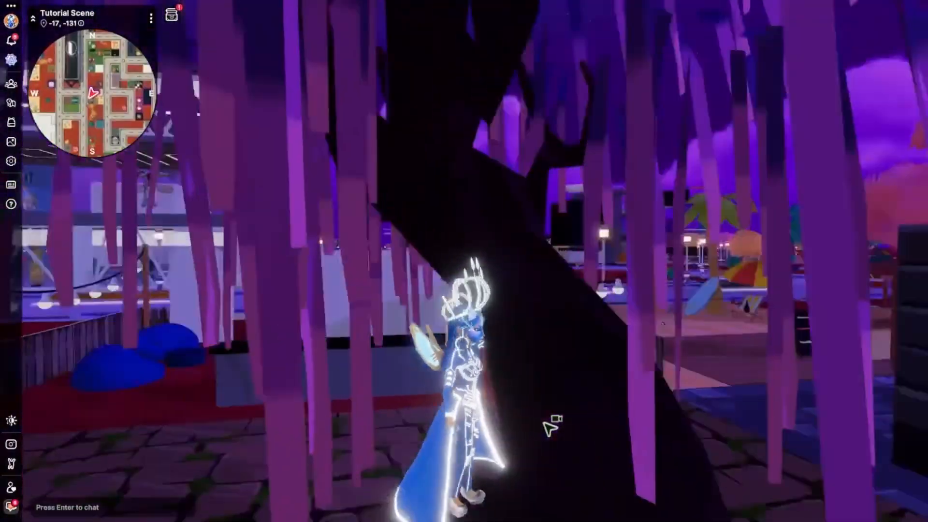
pyautogui.moveTo(544, 423); pyautogui.dragTo(545, 423)
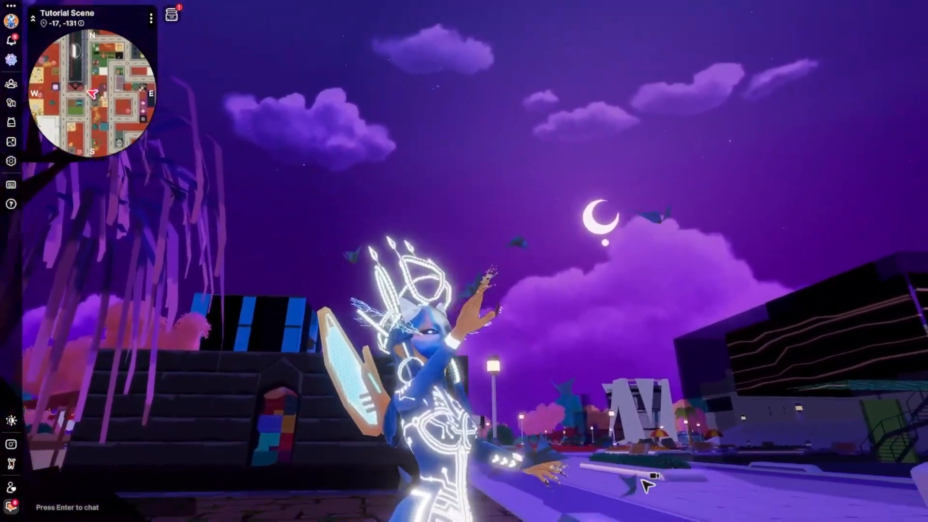
pyautogui.moveTo(647, 485); pyautogui.dragTo(648, 485)
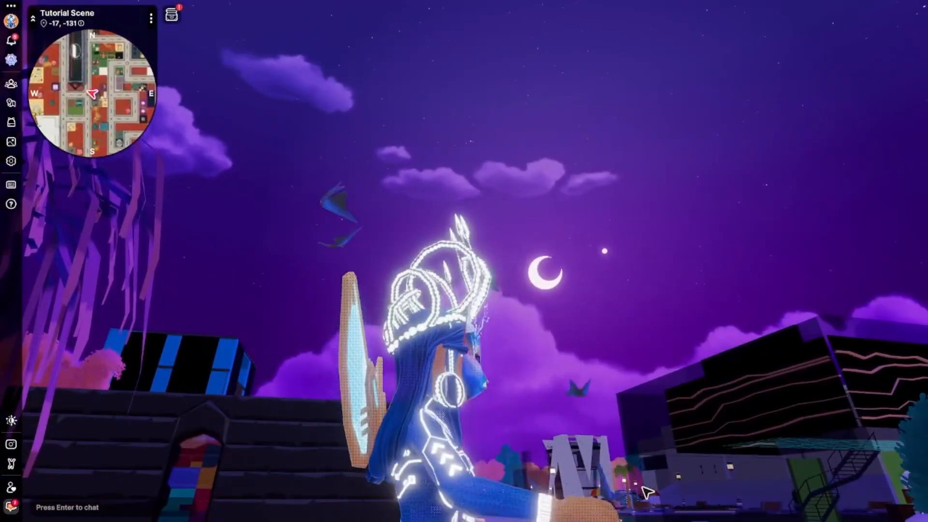